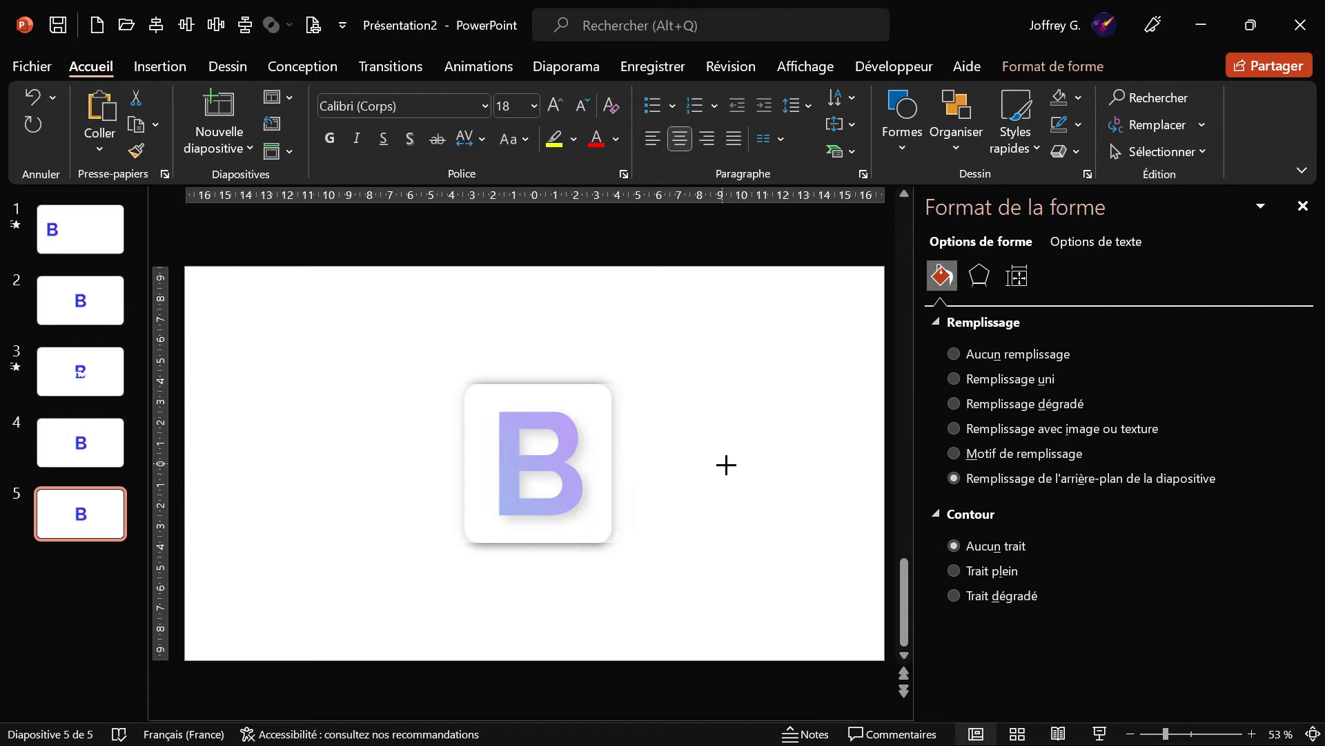
# Widen the rounded rectangle behind the B on slide 5 symmetrically to about 26 cm, and compare the slide with slide 4
pyautogui.moveTo(779, 463); pyautogui.dragTo(811, 463)
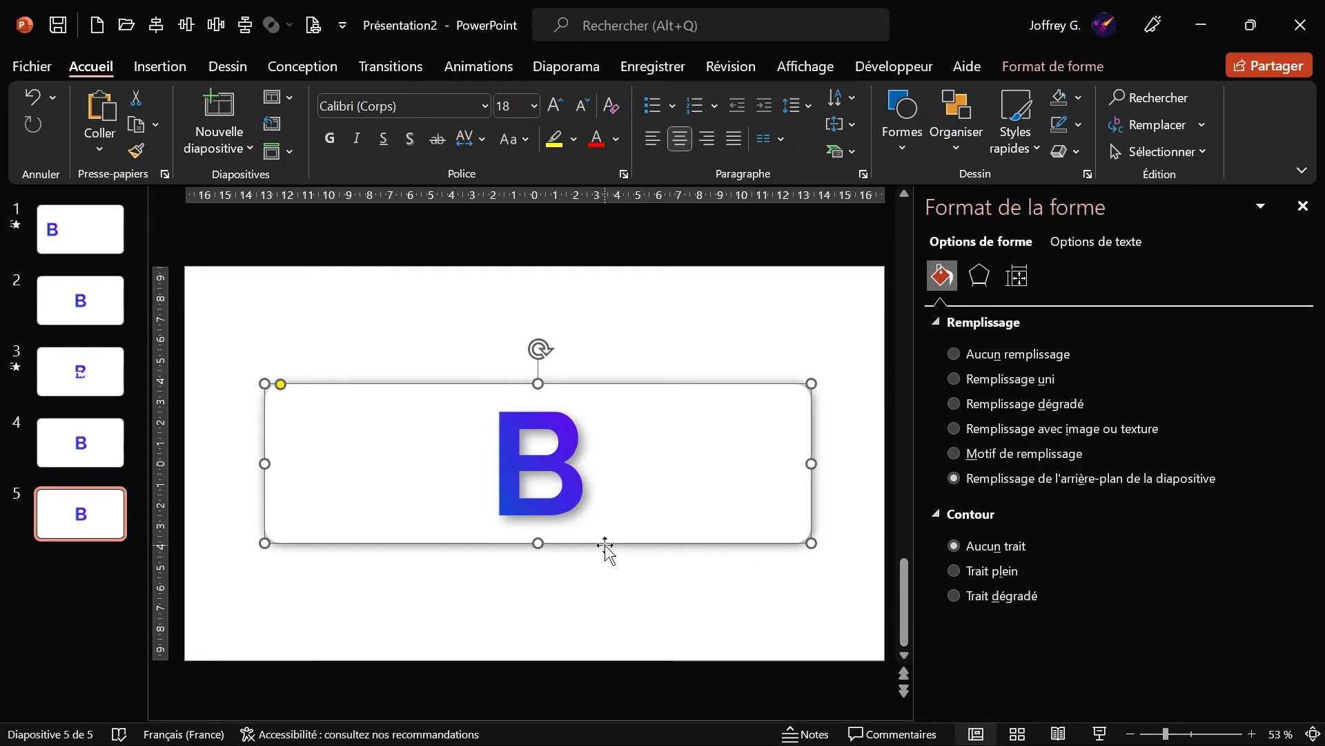
pyautogui.click(89, 444)
pyautogui.click(83, 514)
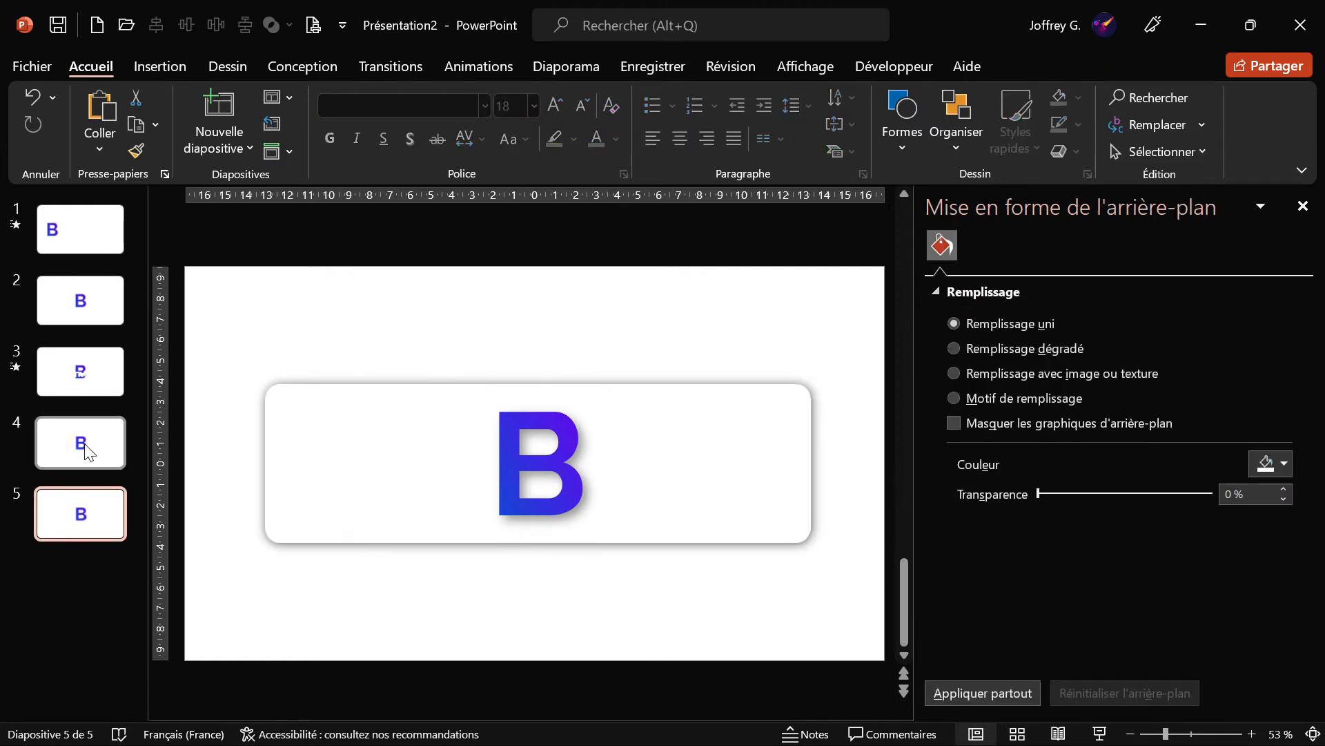
pyautogui.click(85, 443)
pyautogui.click(90, 508)
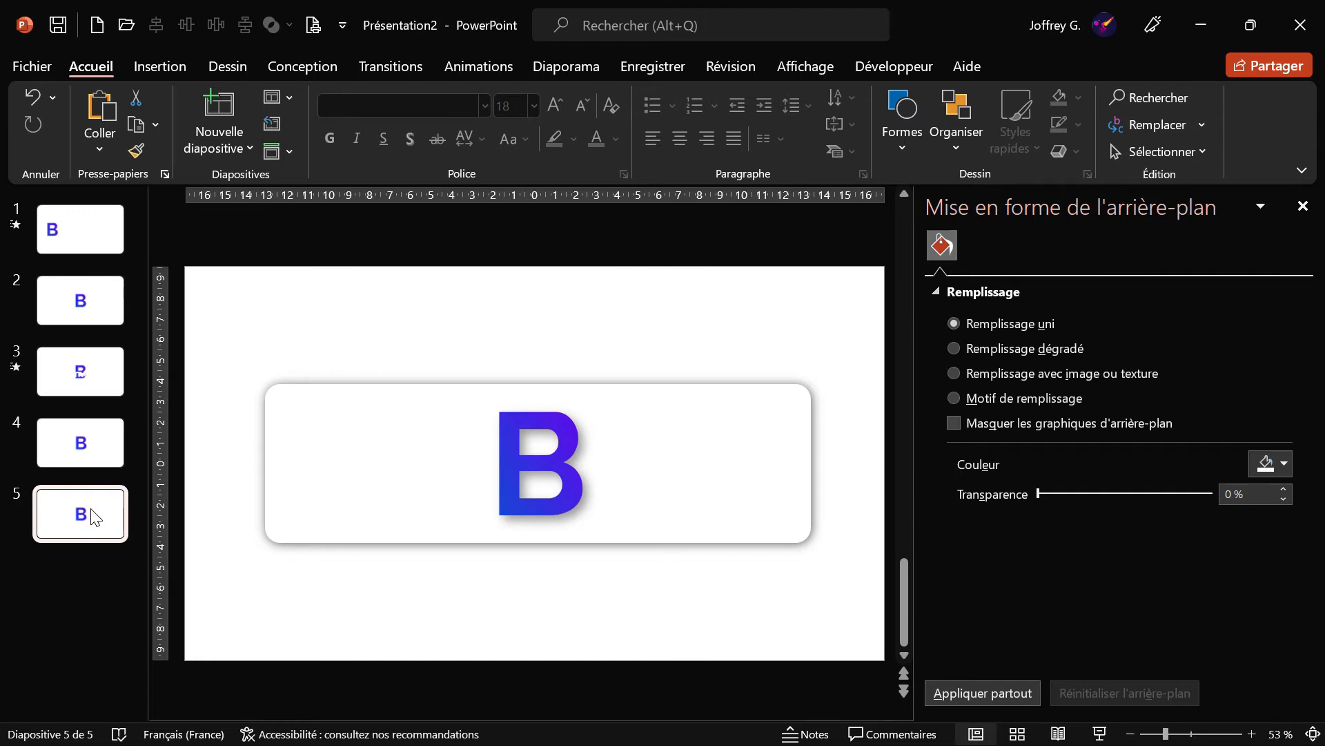
pyautogui.click(84, 442)
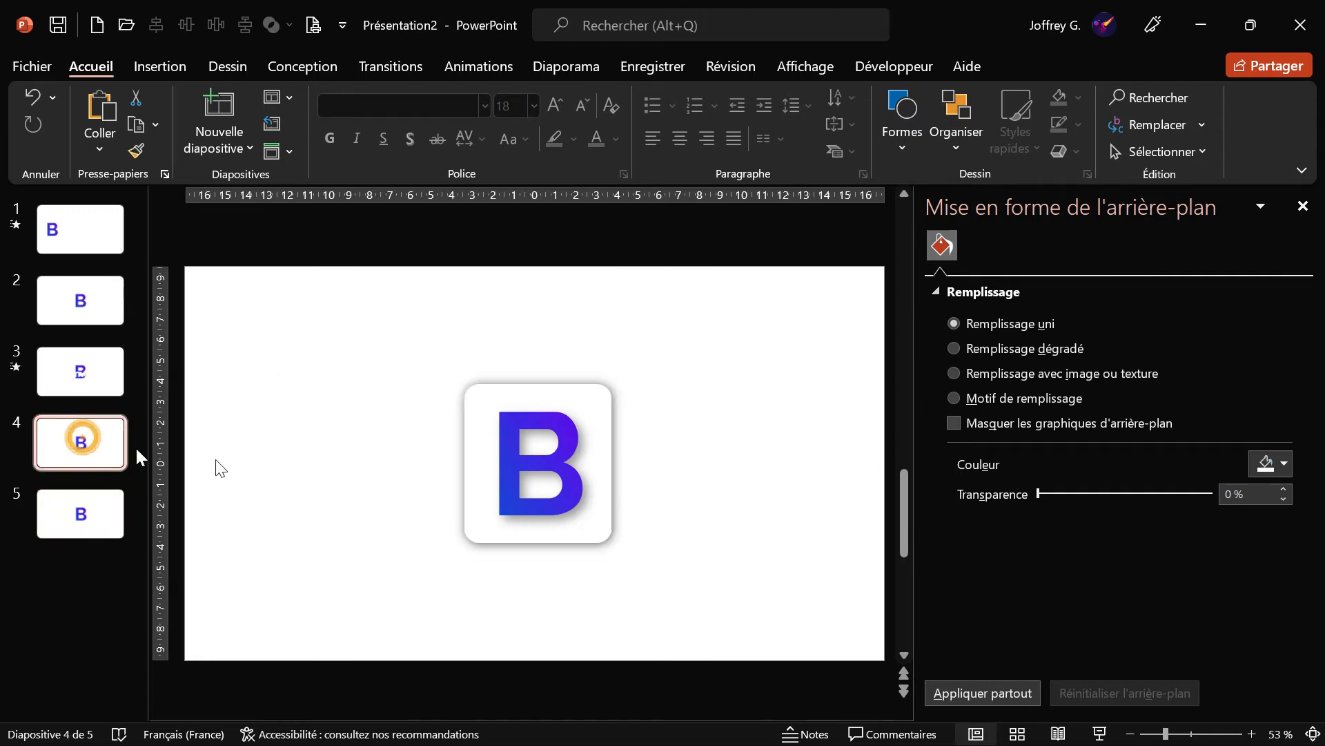
pyautogui.click(109, 524)
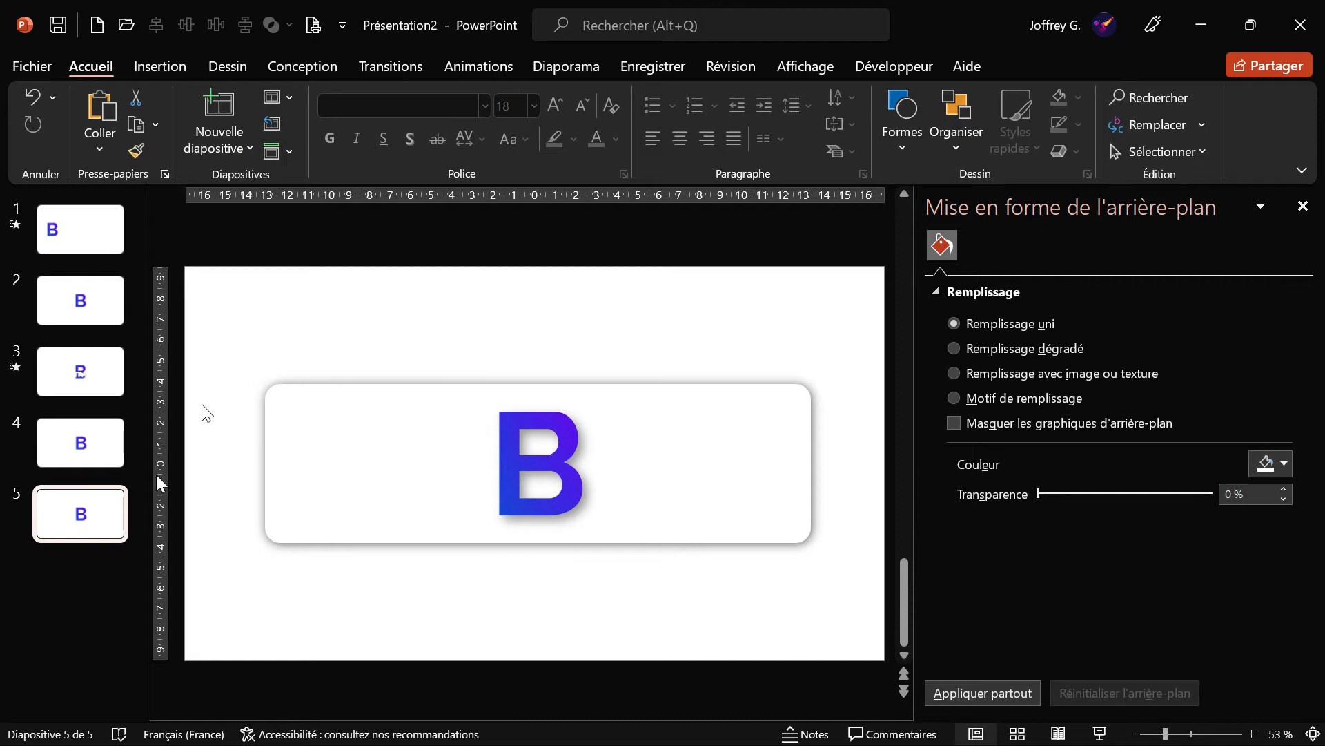
# Apply the Morphose transition to slide 5 with a duration of 01,00 and preview it
pyautogui.click(383, 69)
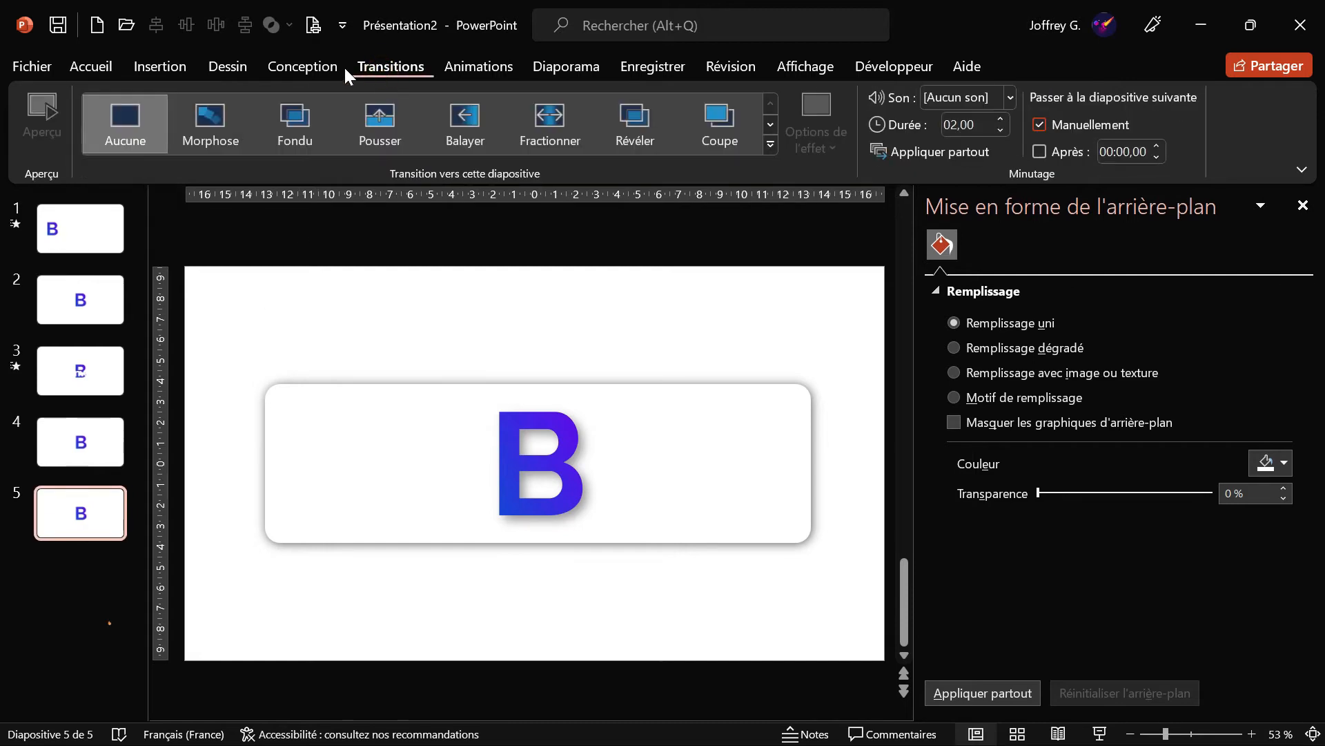
pyautogui.click(216, 130)
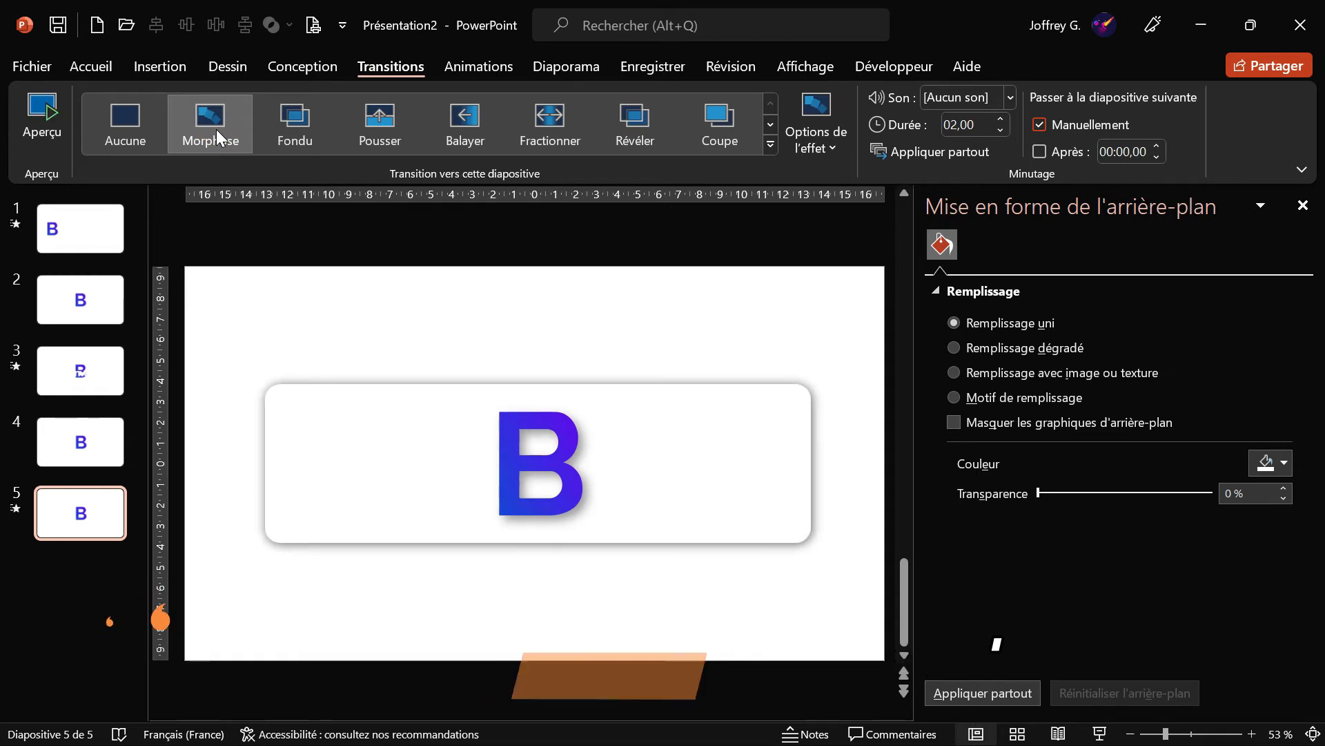
pyautogui.click(1006, 131)
pyautogui.click(1006, 130)
pyautogui.click(1007, 131)
pyautogui.click(1006, 130)
pyautogui.click(1007, 130)
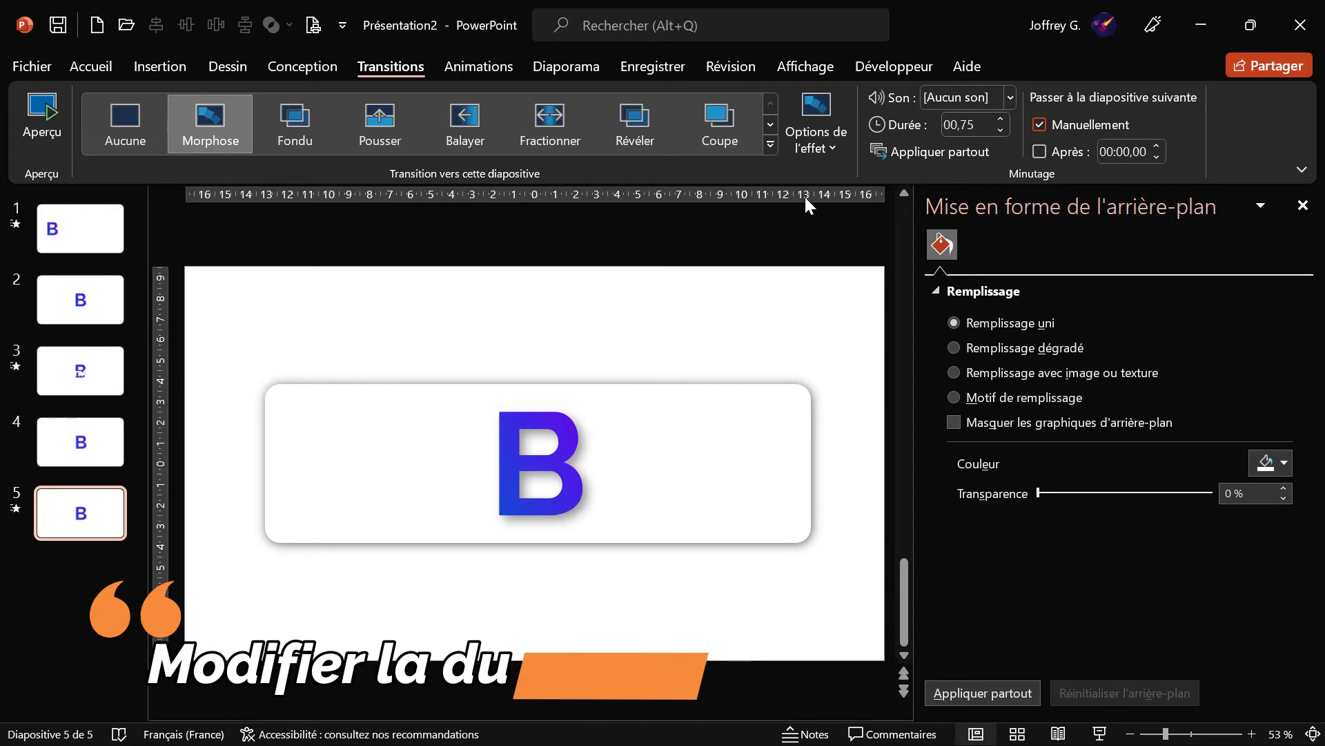
pyautogui.click(1000, 119)
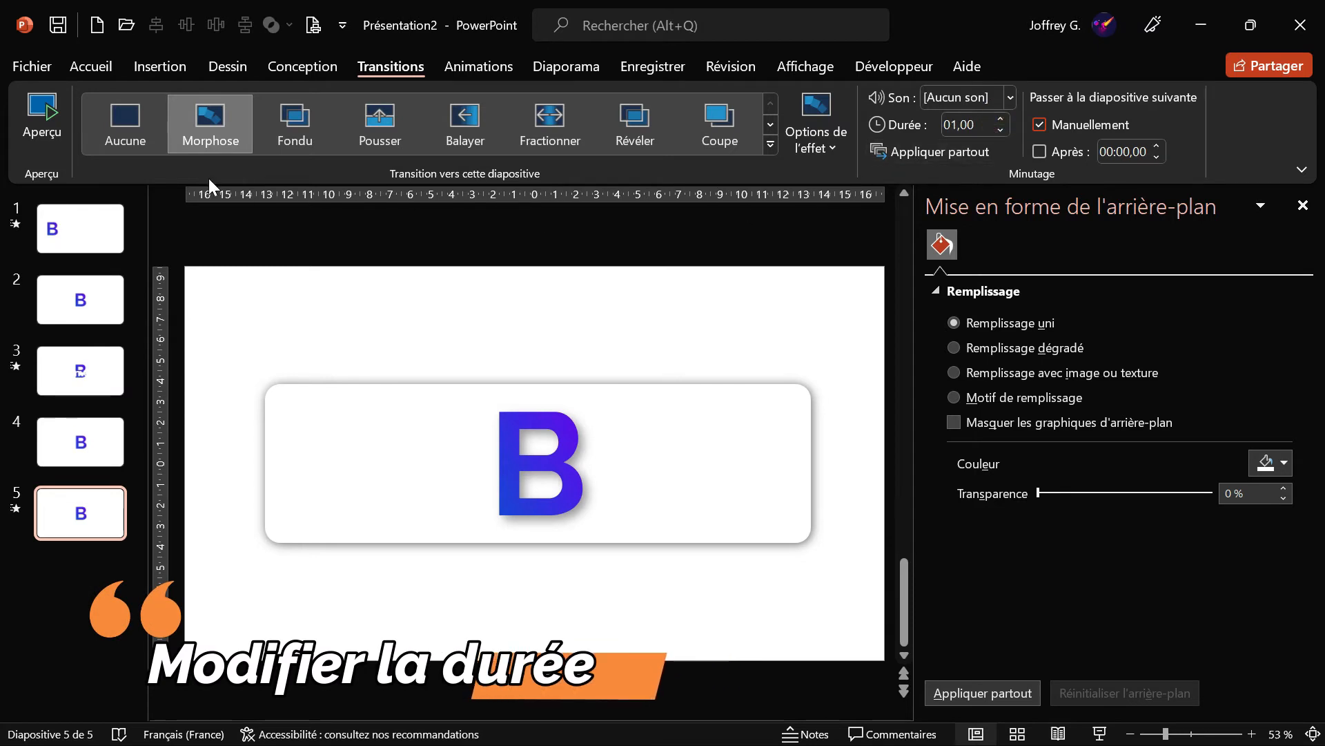
pyautogui.click(46, 118)
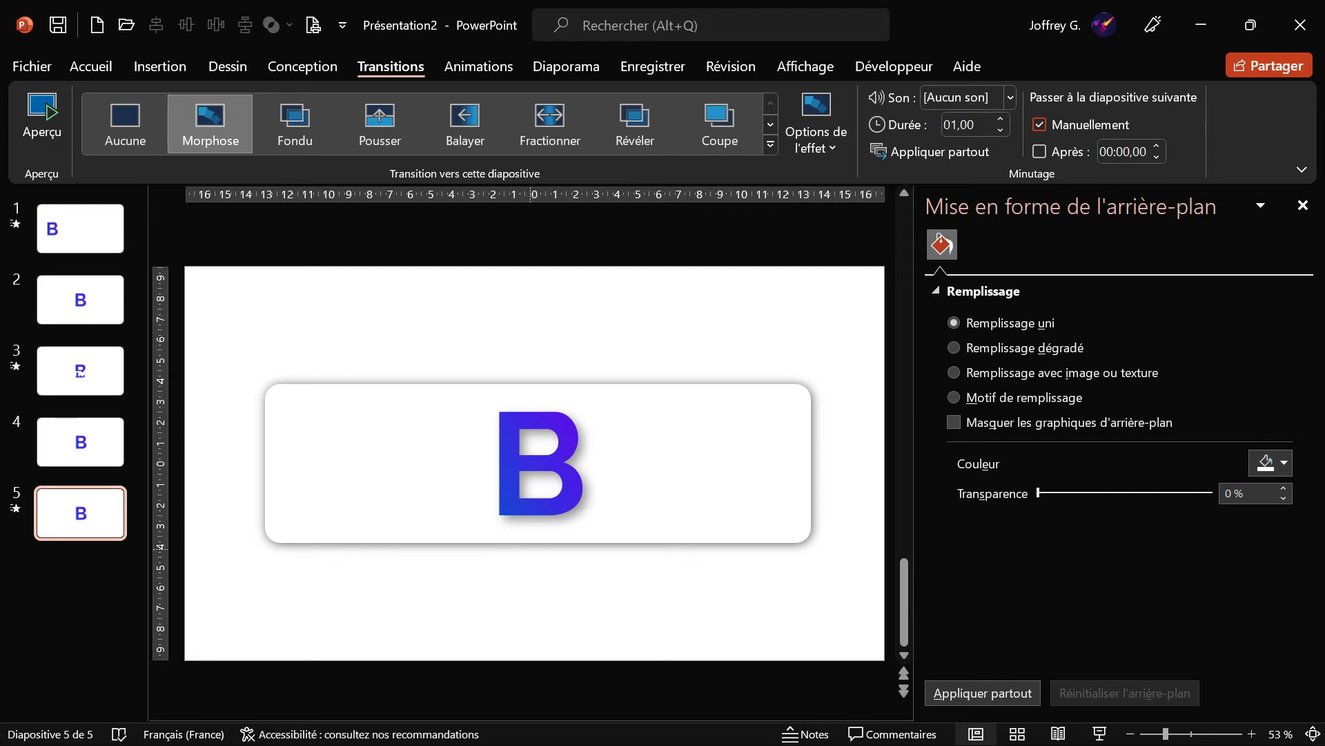
# Examine the letter B's motion animation on slide 3 and preview that slide's animations
pyautogui.click(550, 458)
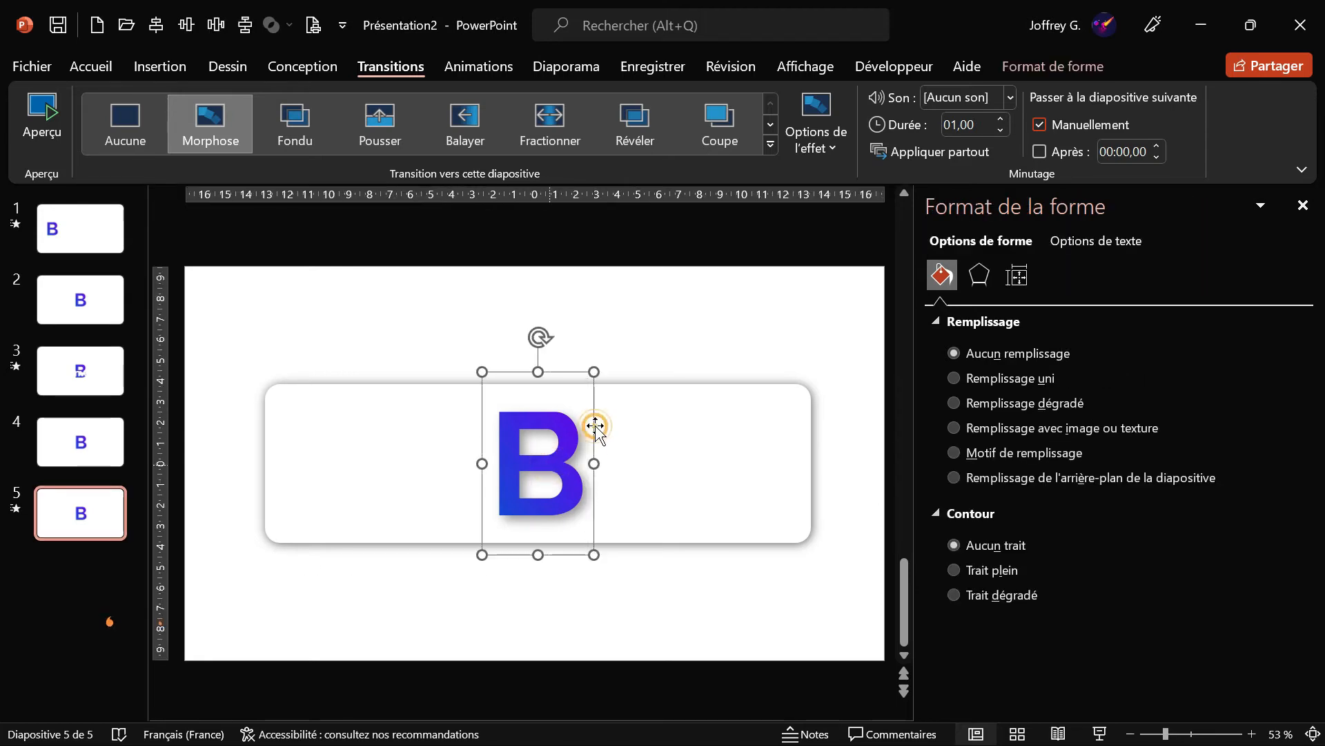
pyautogui.click(86, 292)
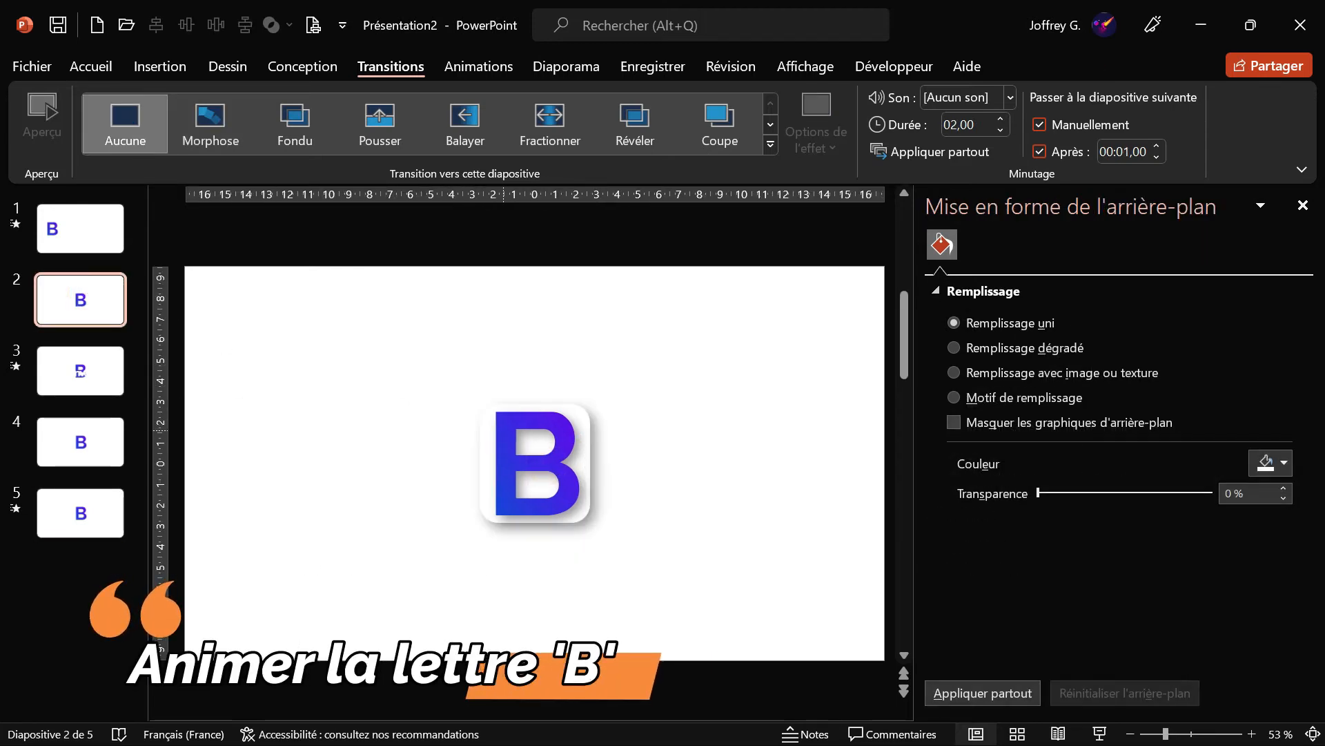
pyautogui.click(81, 373)
pyautogui.click(585, 477)
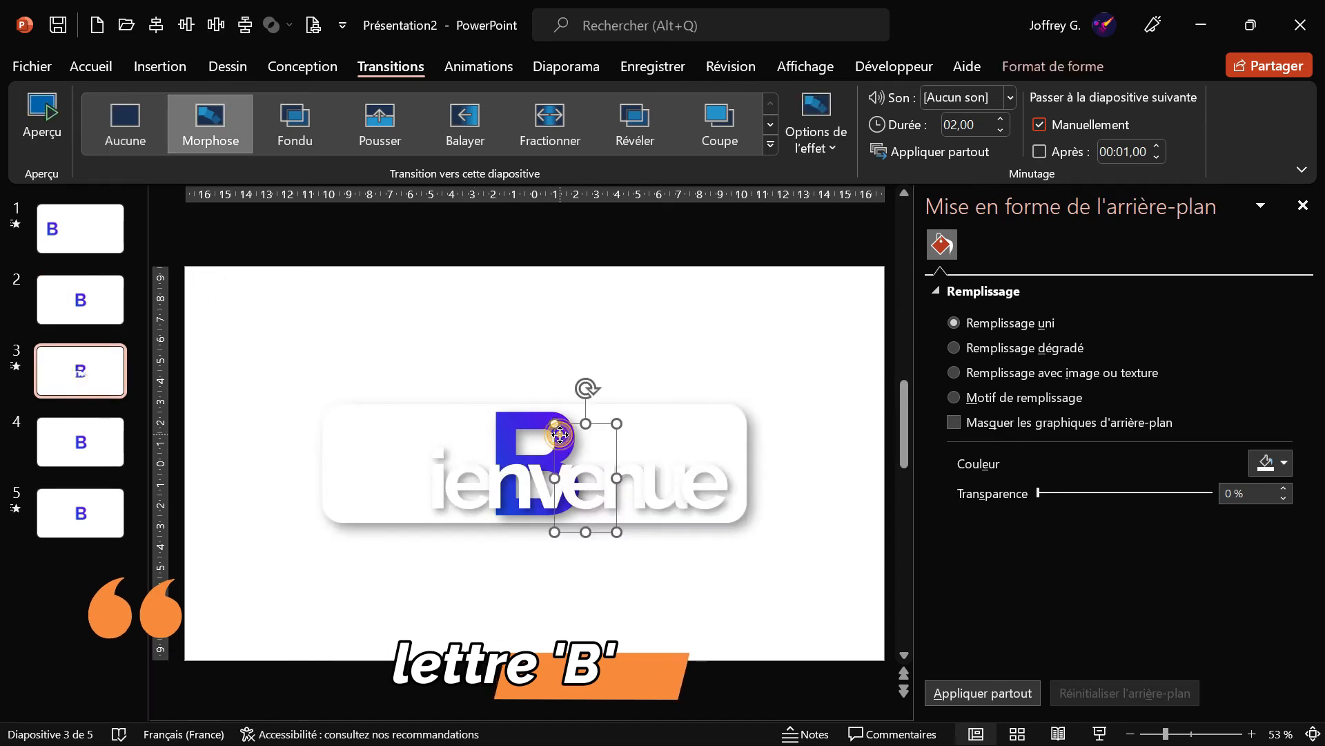
pyautogui.click(532, 432)
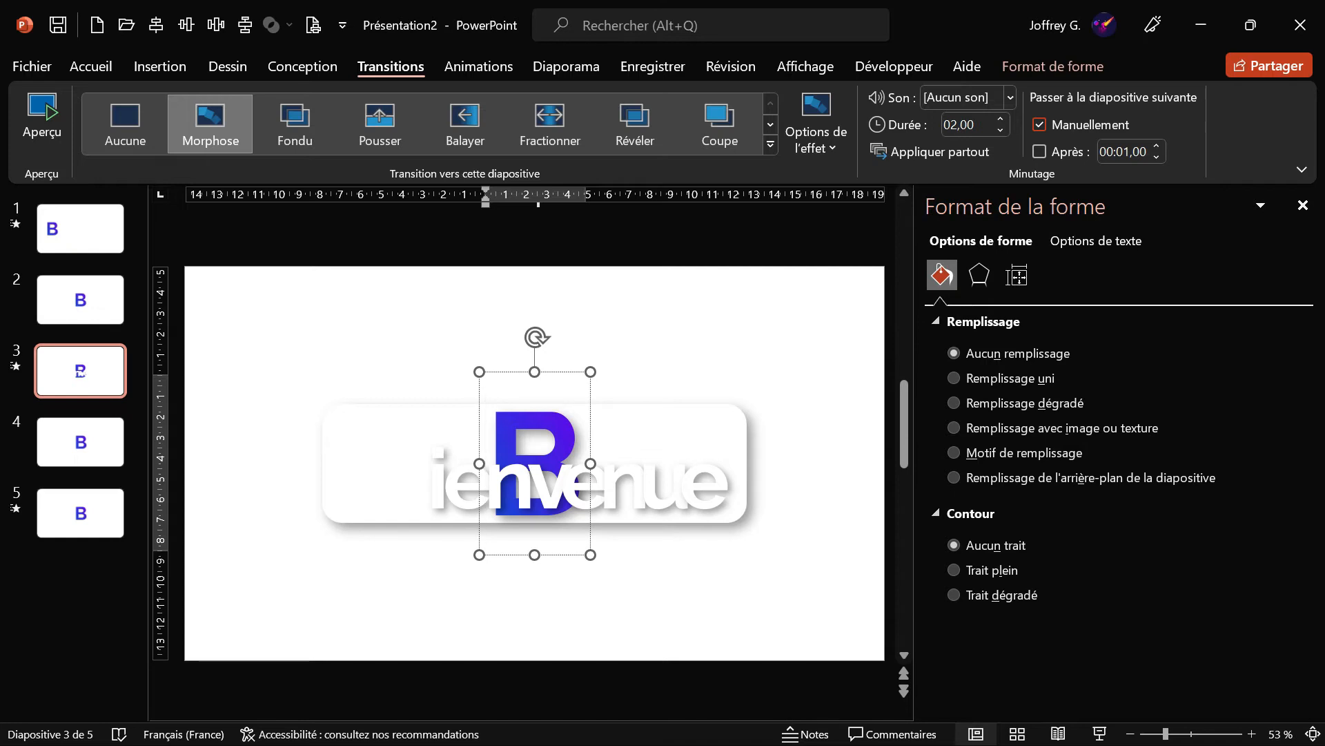
pyautogui.click(450, 67)
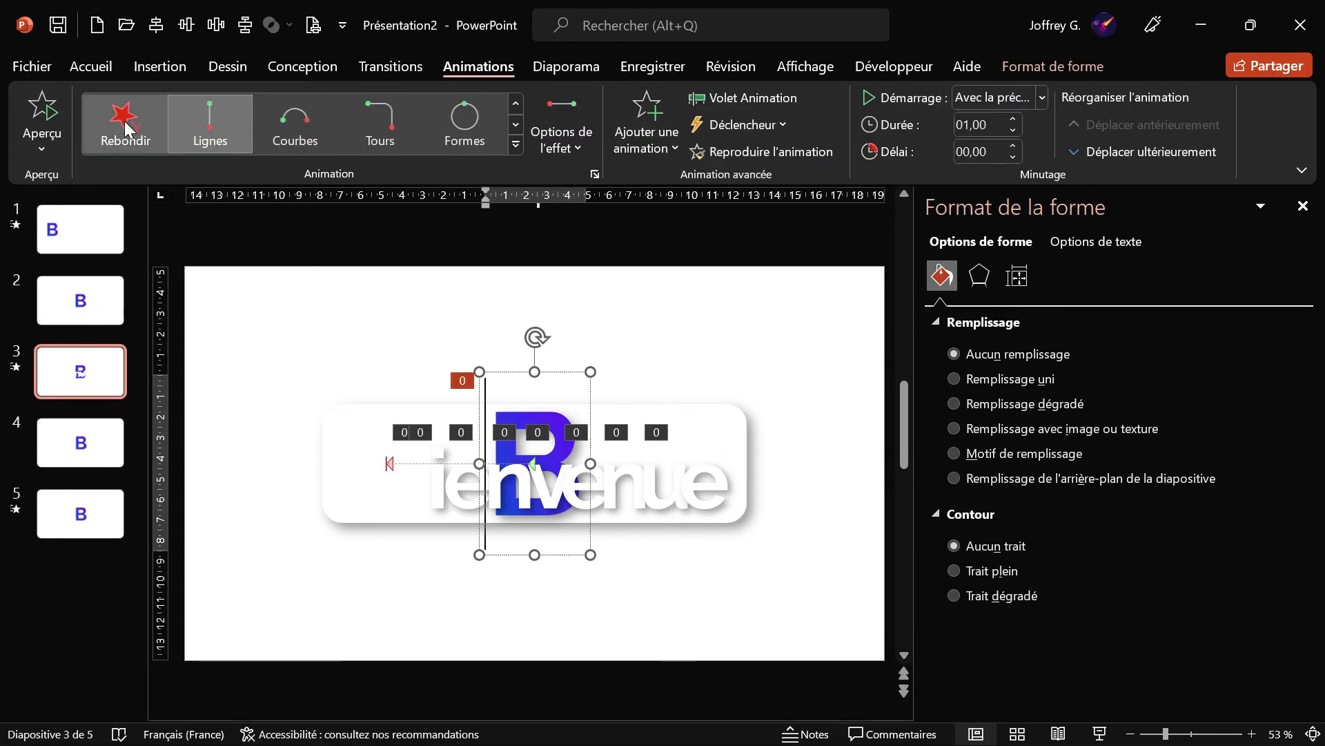
pyautogui.click(42, 109)
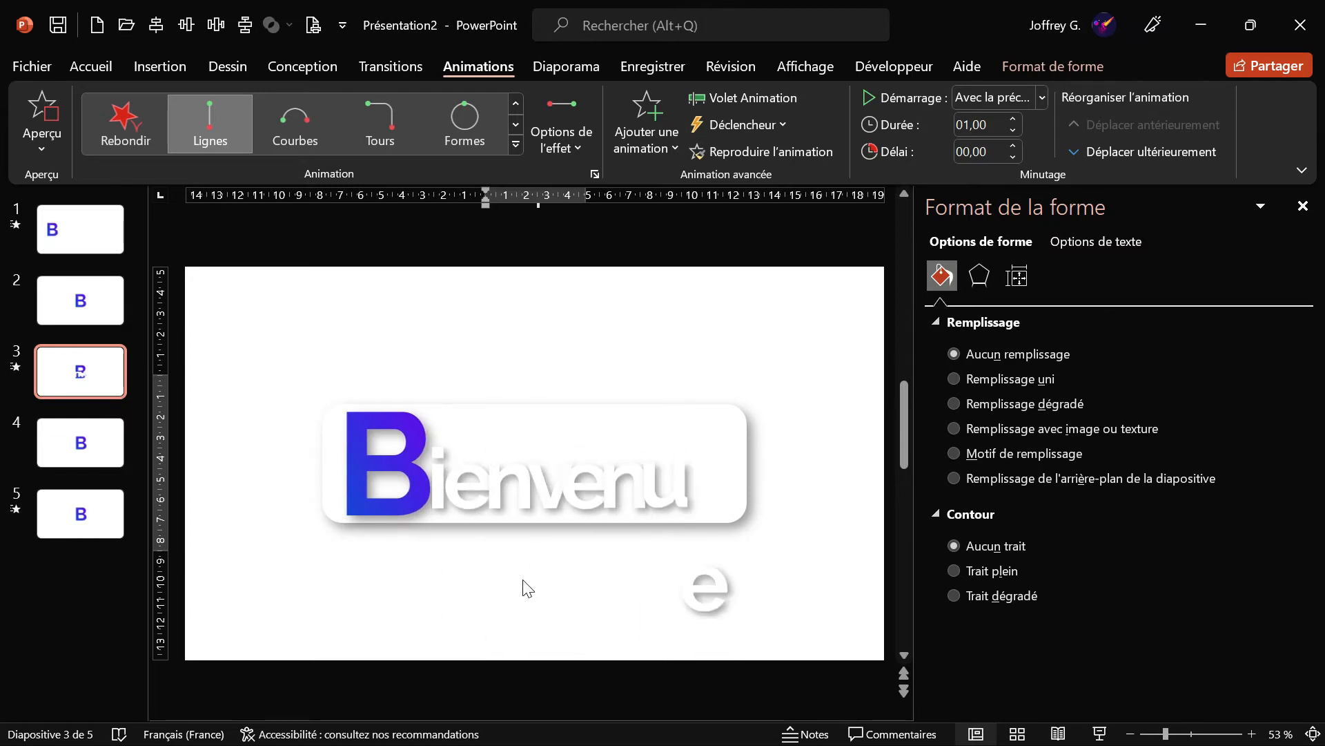
# Add a Lignes motion path animation to the letter B on slide 5, with the direction set to Gauche
pyautogui.click(55, 510)
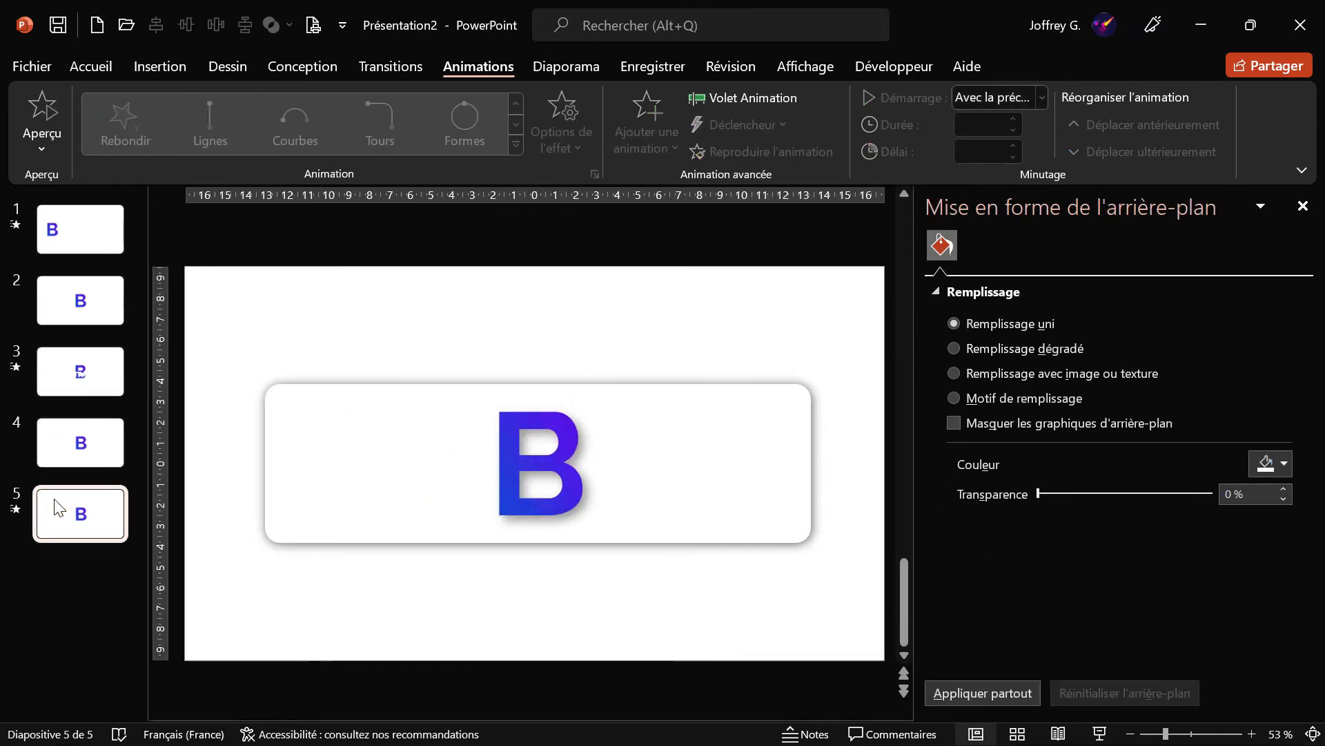
pyautogui.click(587, 452)
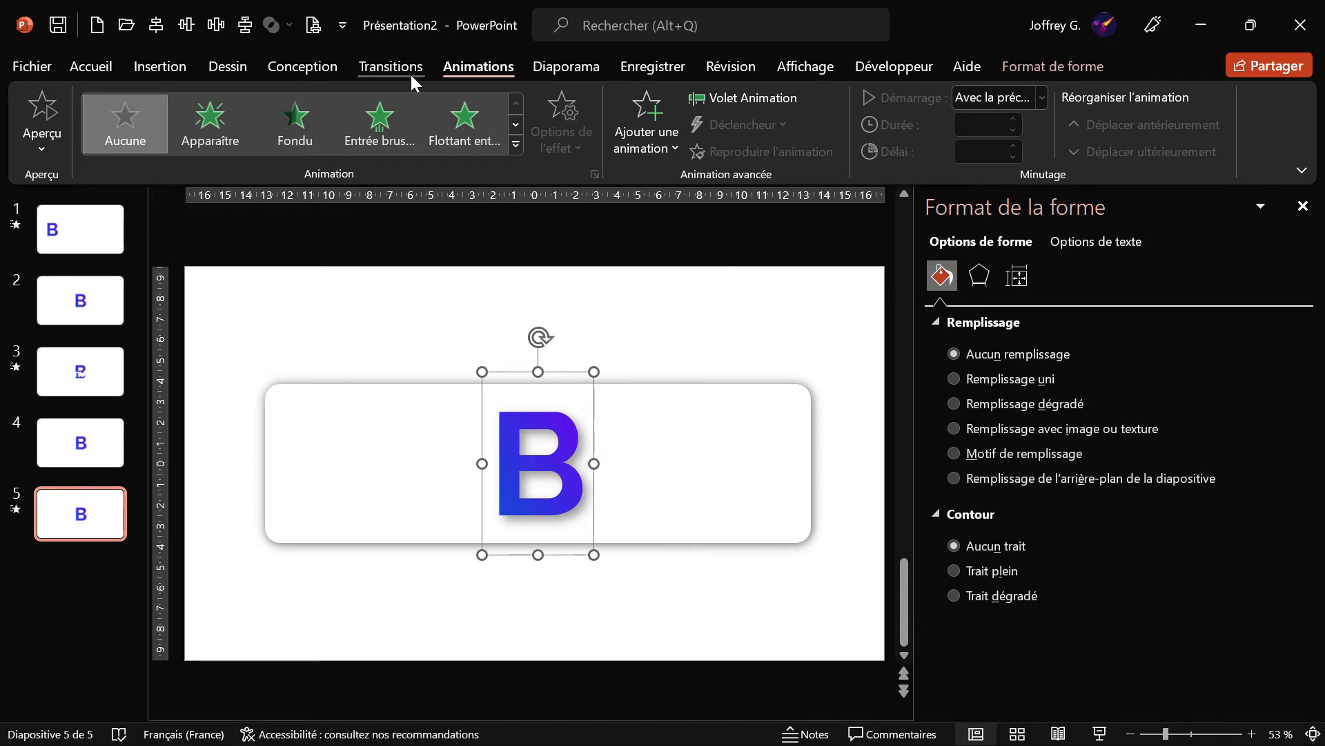
pyautogui.click(516, 145)
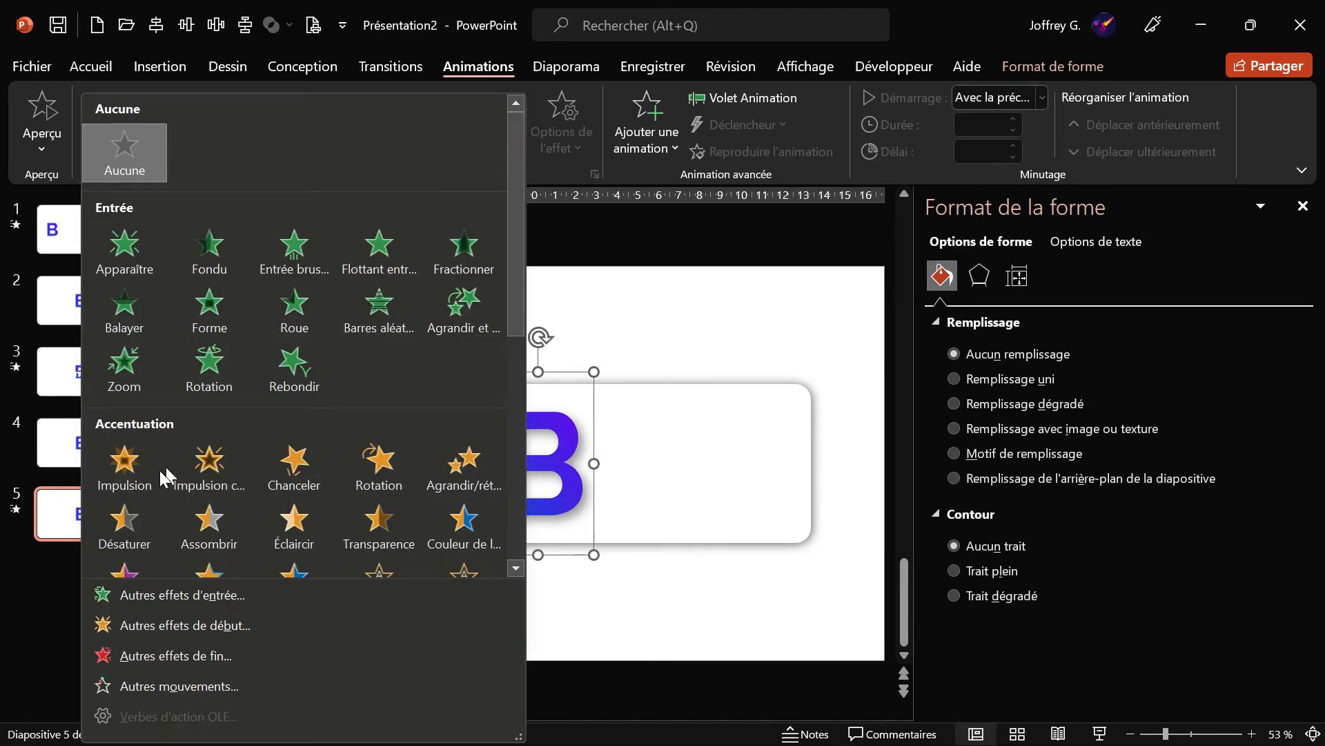
pyautogui.scroll(-5, 138, 483)
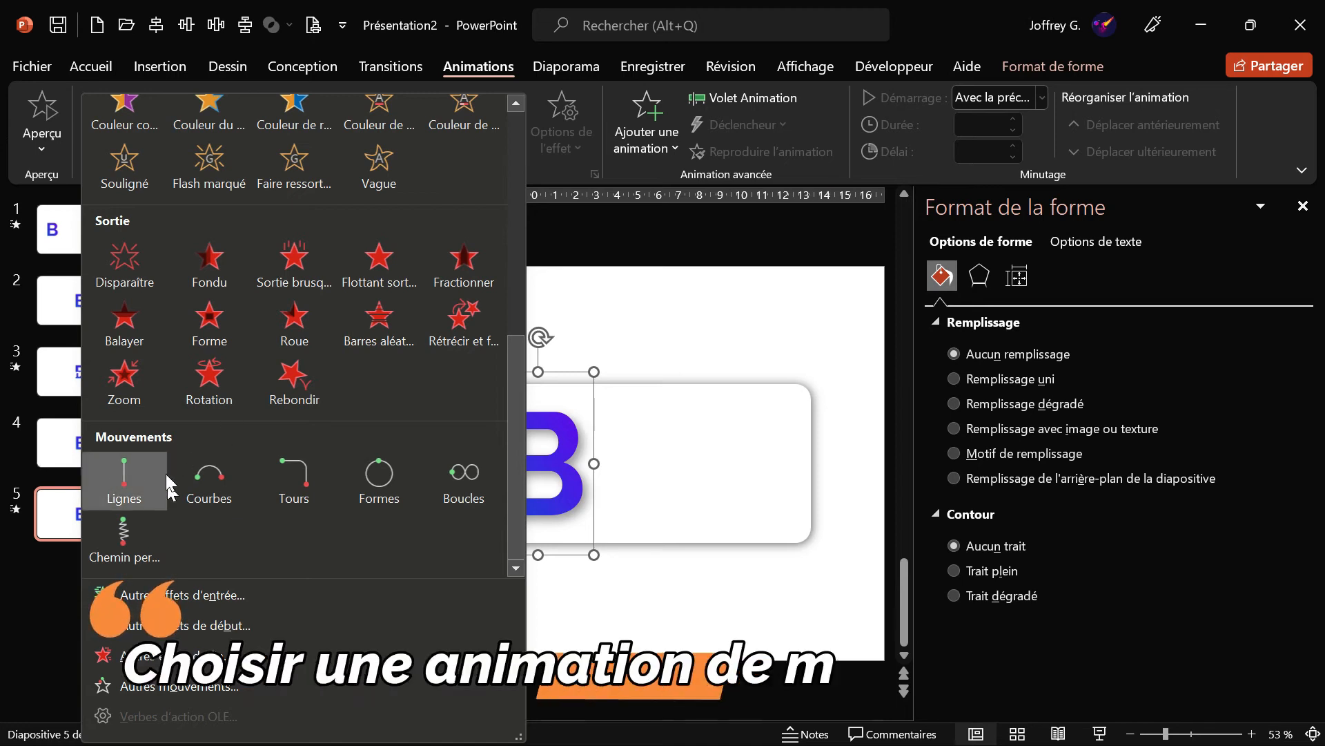
pyautogui.click(130, 474)
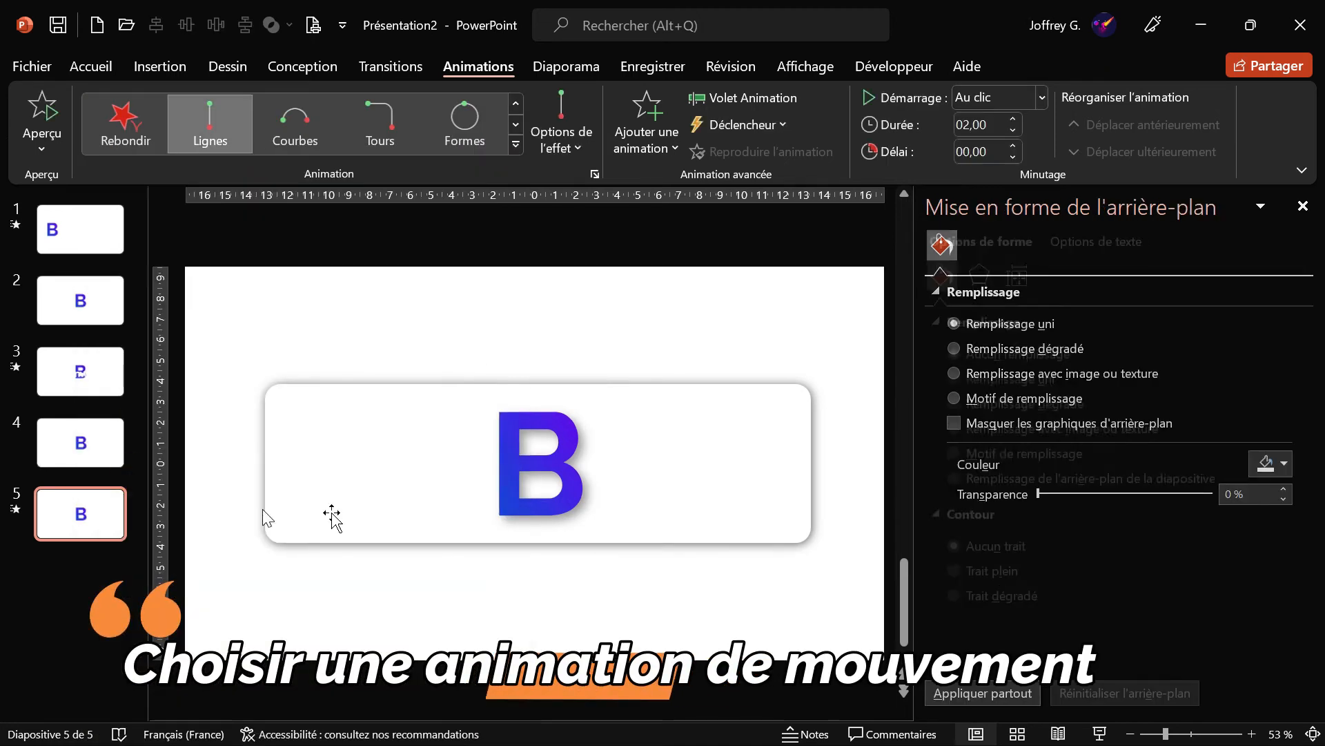
pyautogui.click(560, 138)
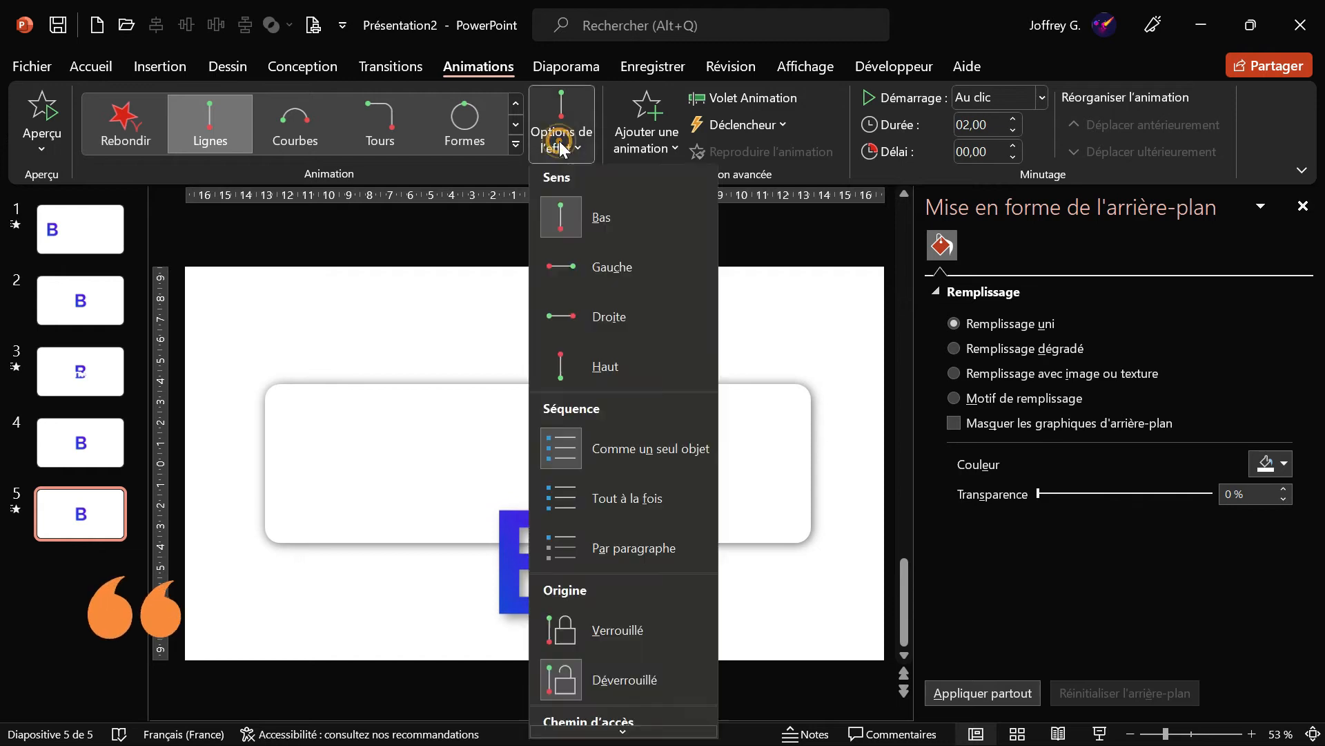
pyautogui.click(634, 277)
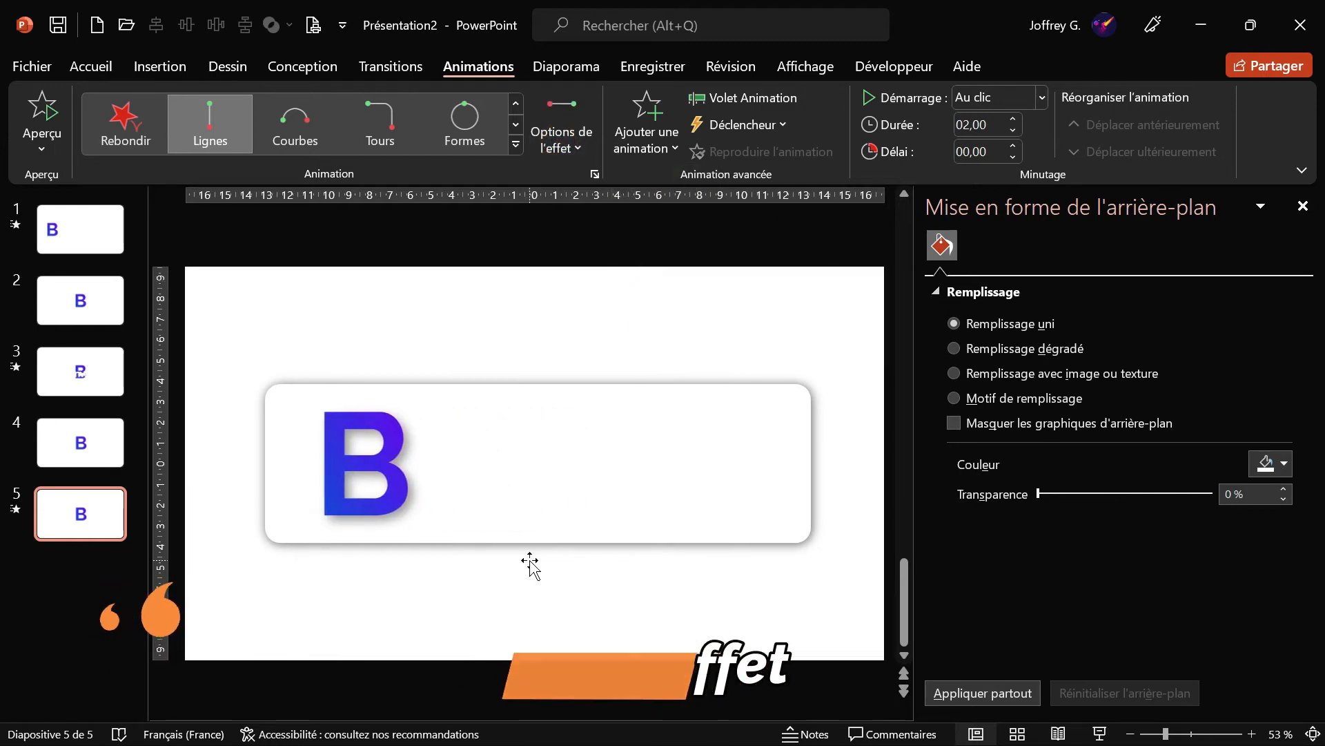
# Set the B's motion animation to a duration of 01,00 and the start option Avec la précédente, with the animation list shown
pyautogui.click(1013, 132)
pyautogui.click(1013, 132)
pyautogui.click(1012, 132)
pyautogui.click(1013, 132)
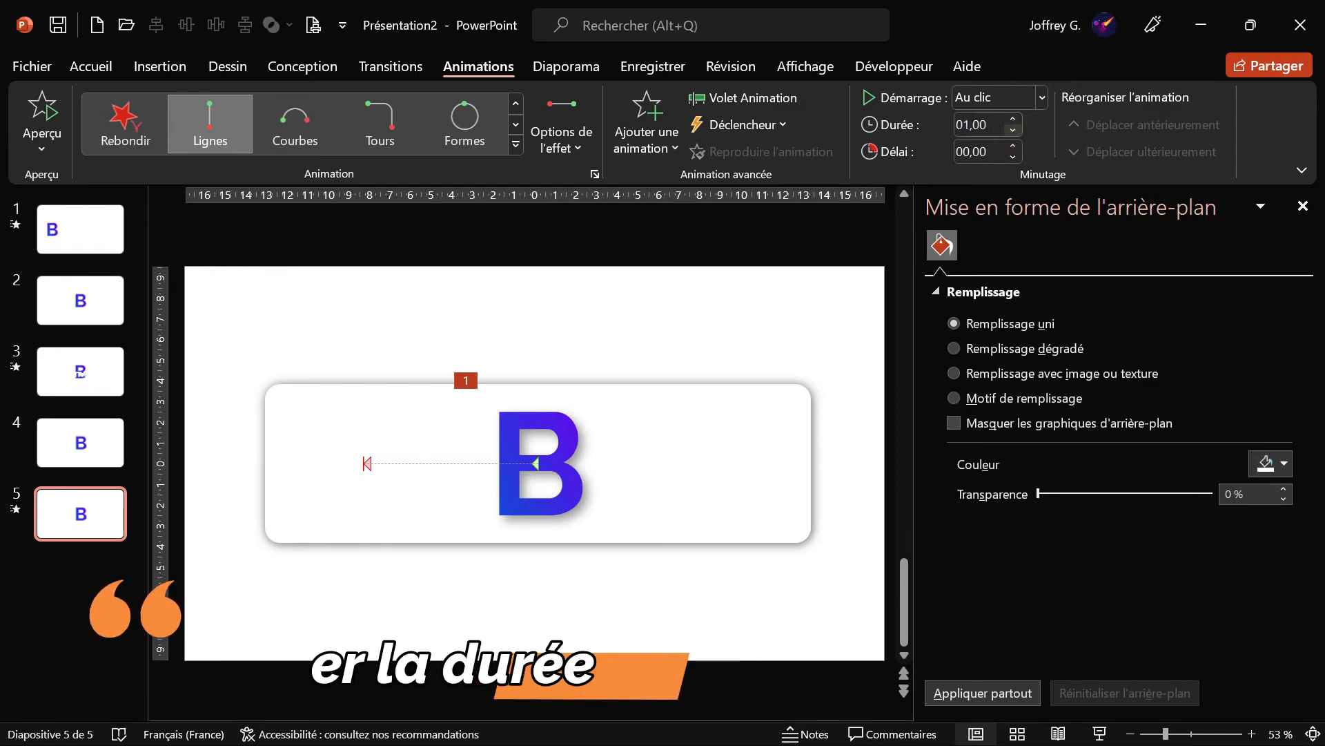
pyautogui.click(752, 98)
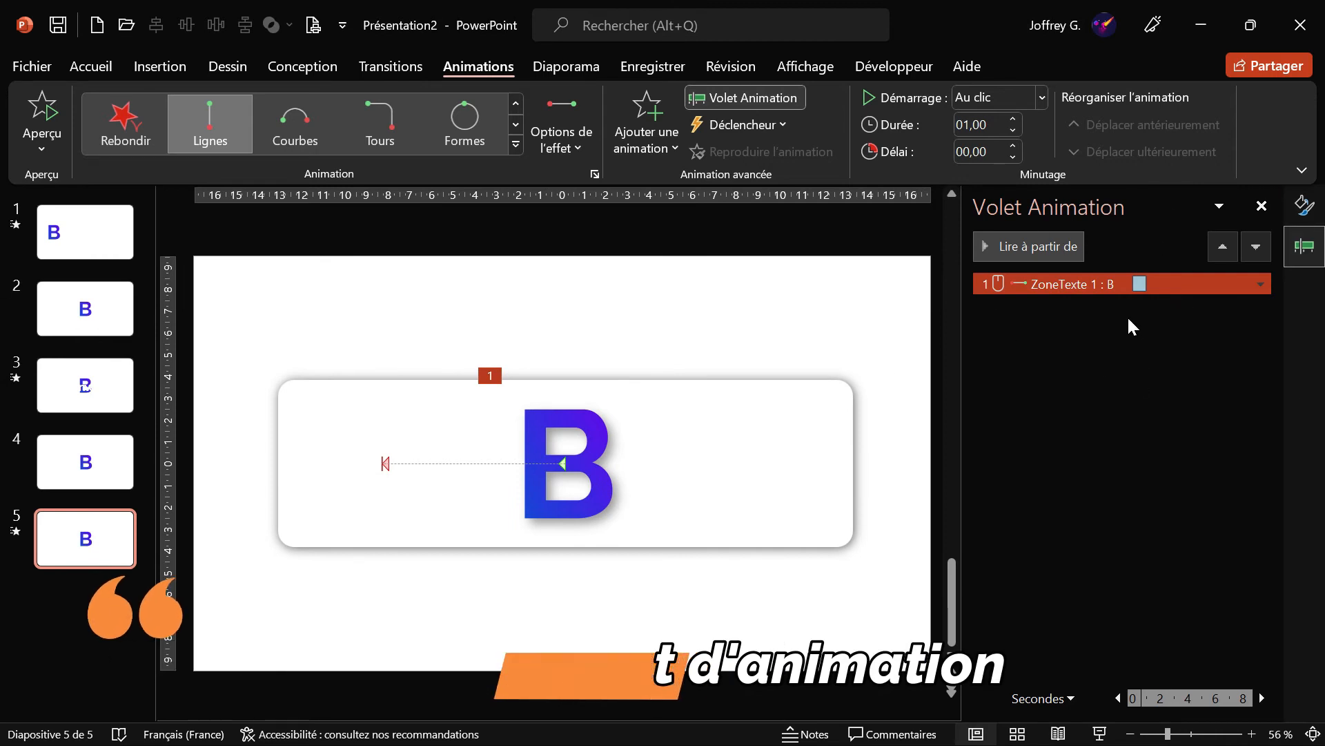
pyautogui.click(1044, 101)
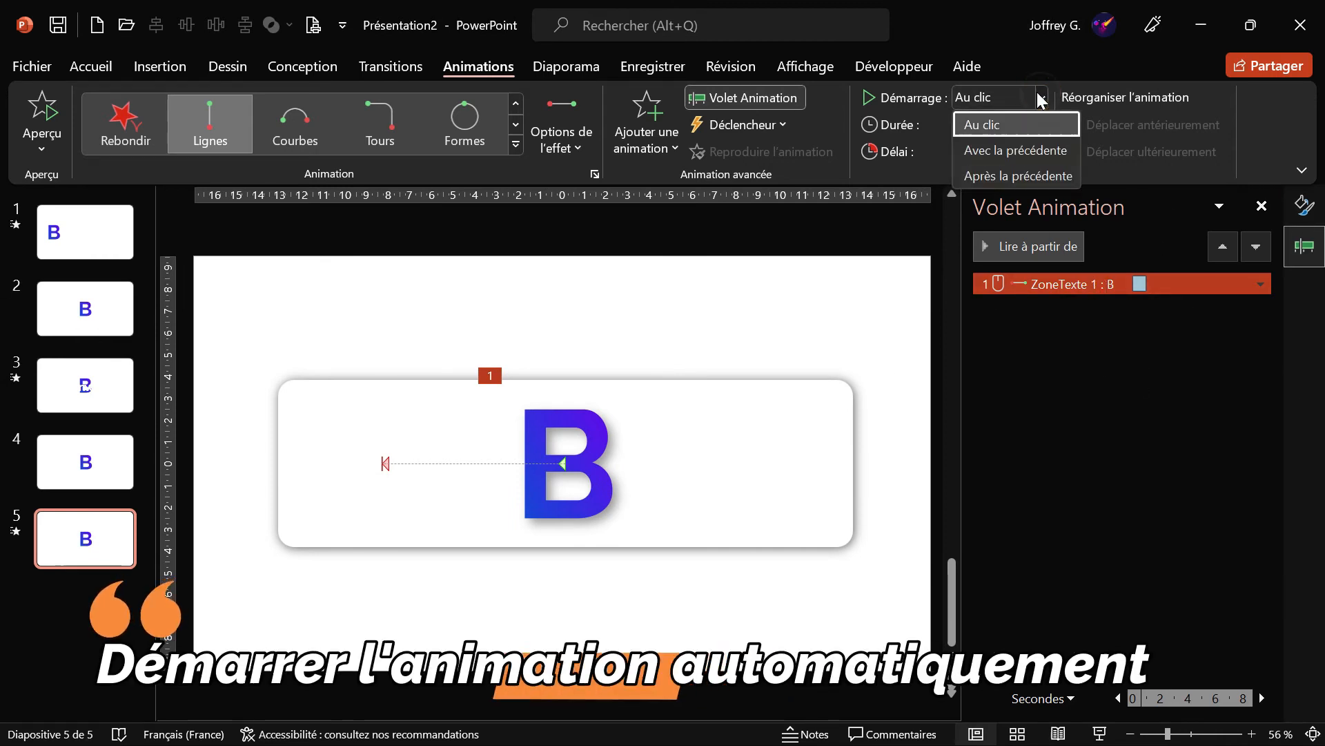
pyautogui.click(1008, 145)
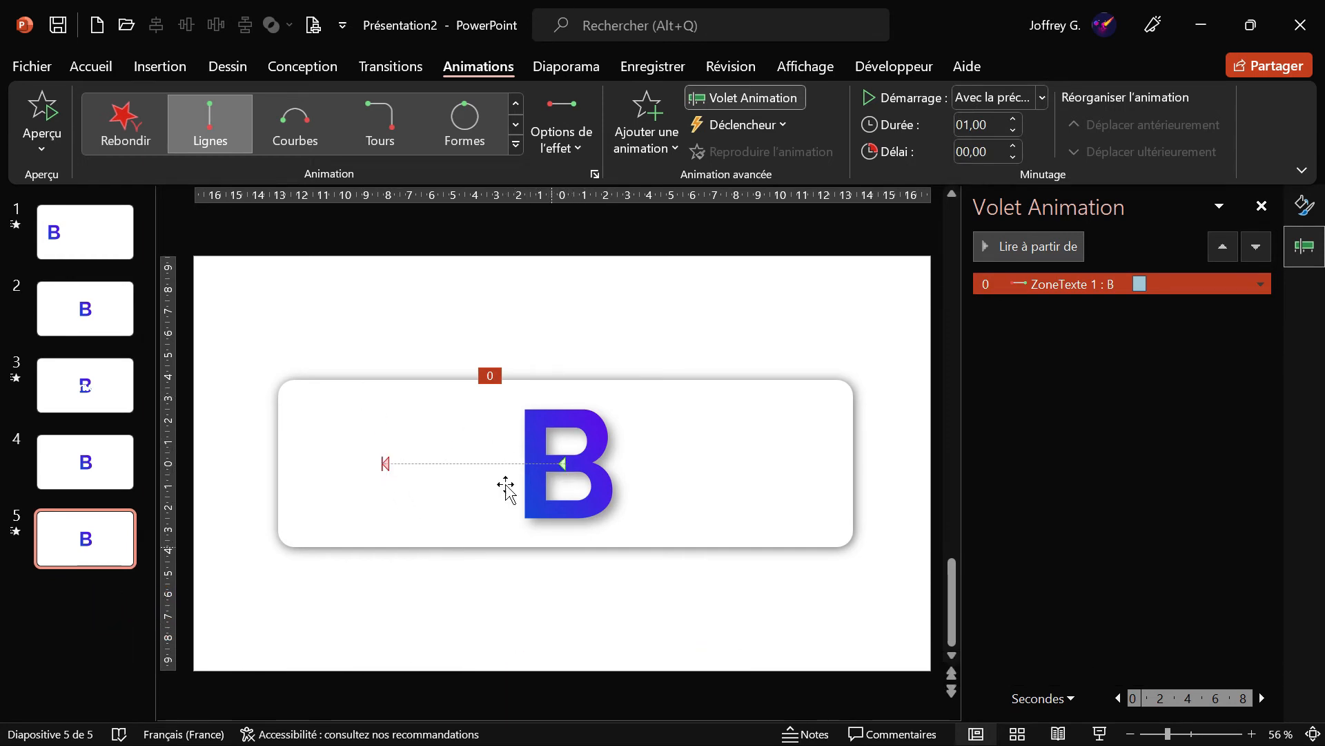
# Extend the B's motion path so it ends at the rounded rectangle's left edge, and preview the animation
pyautogui.click(385, 465)
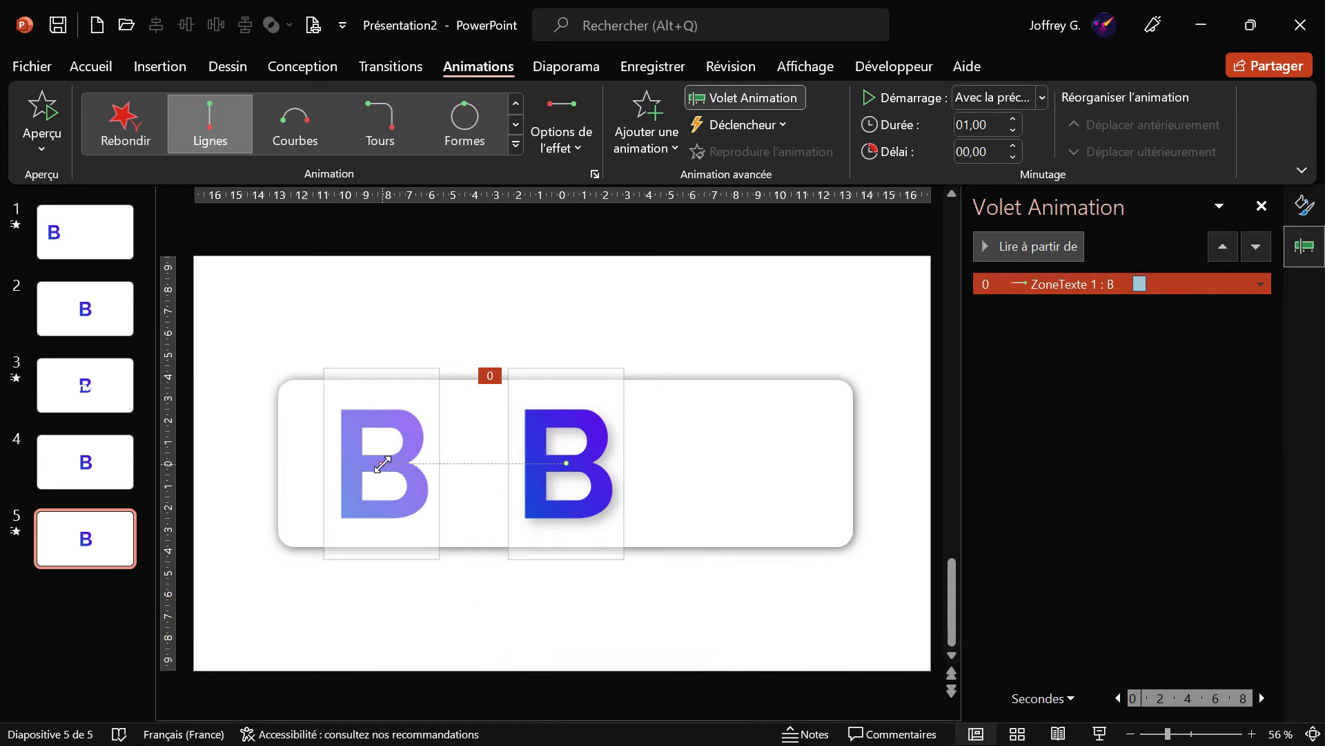
pyautogui.moveTo(384, 464); pyautogui.dragTo(336, 465)
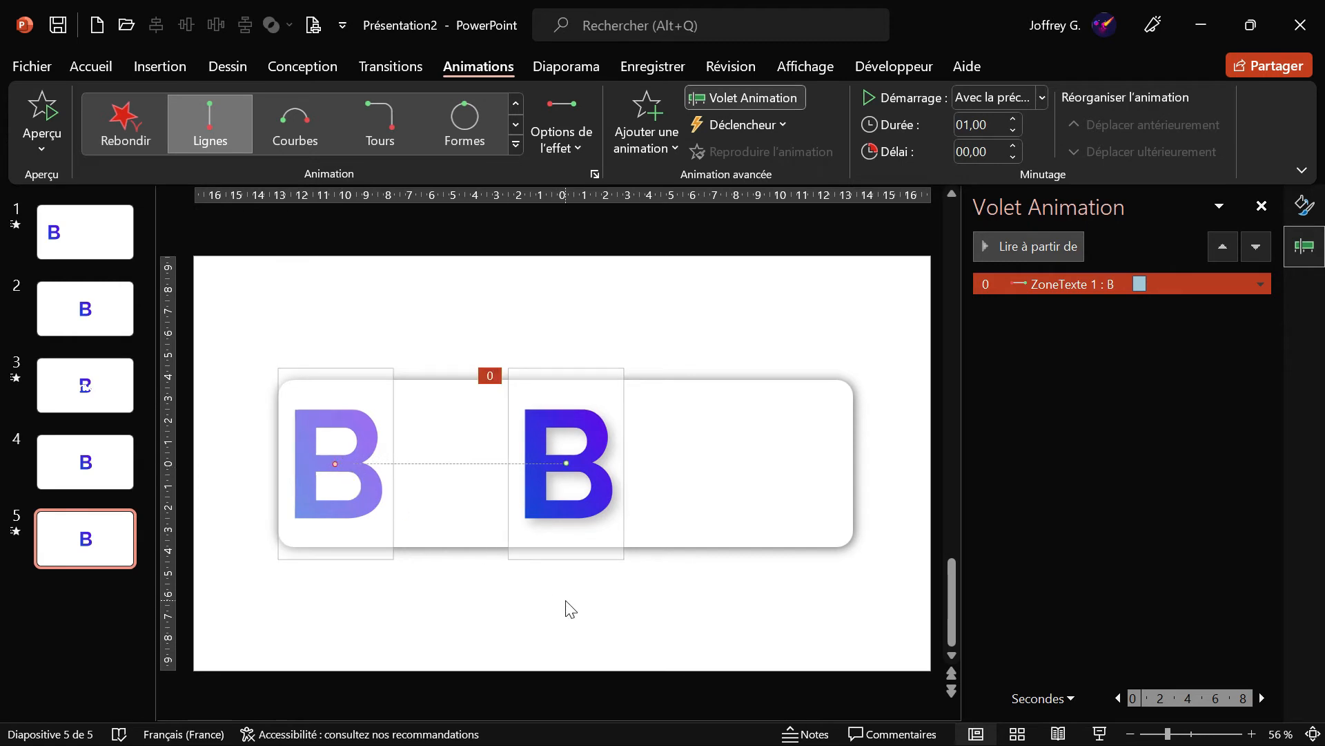
pyautogui.click(42, 114)
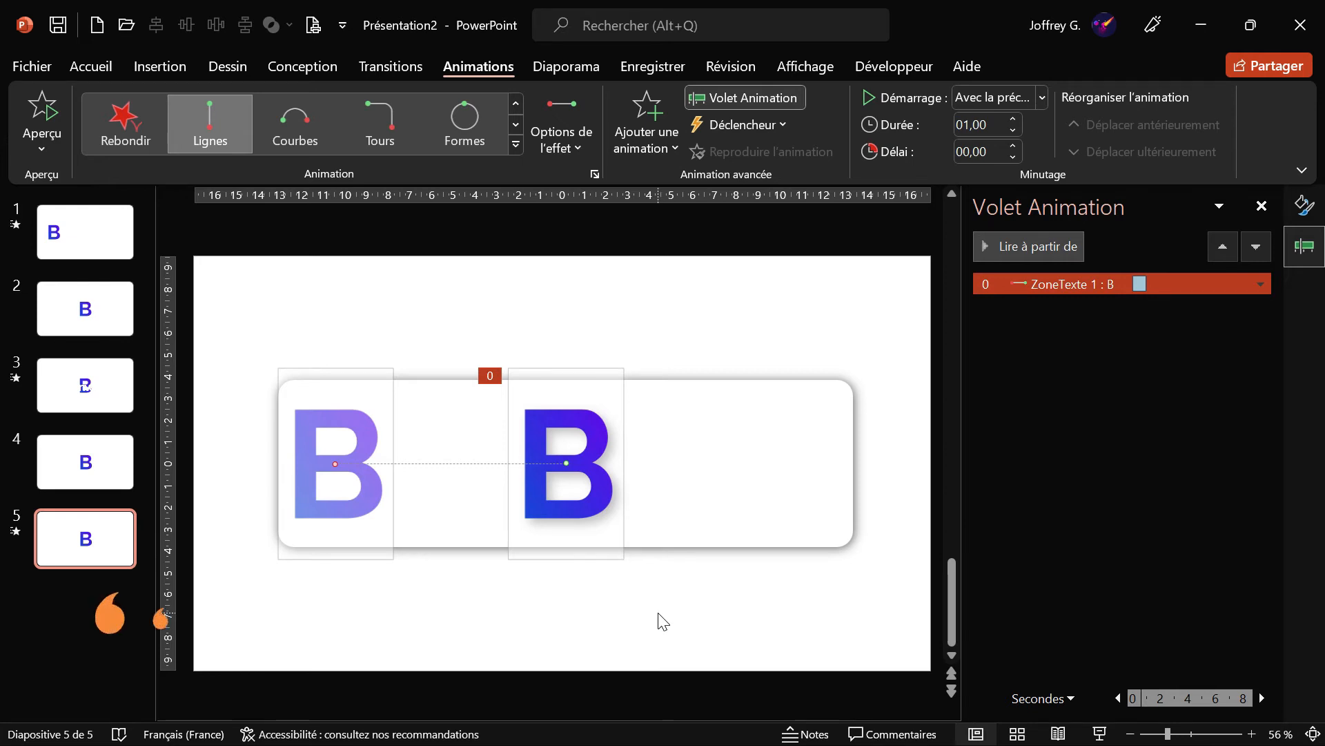
# Open slide 1 with the full "Bienvenue" title and show the list of its objects in the Volet Sélection
pyautogui.click(69, 243)
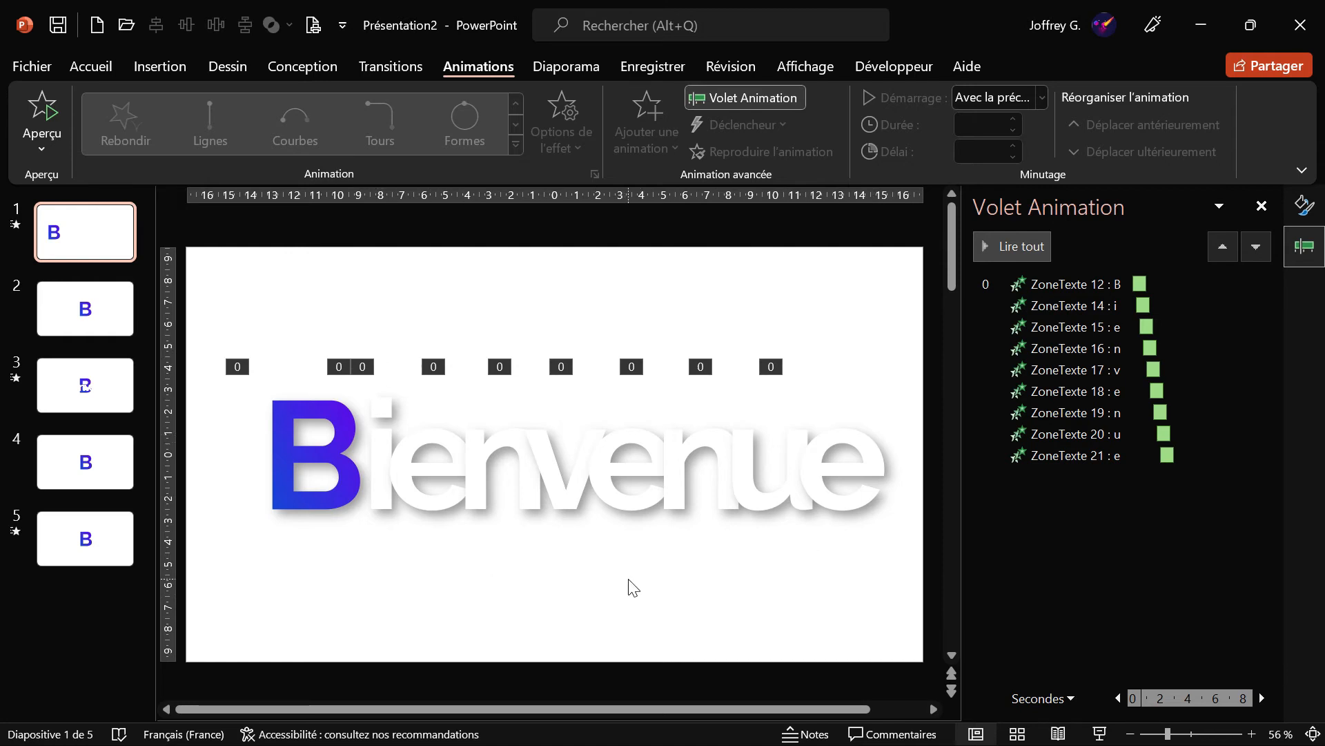
pyautogui.click(564, 478)
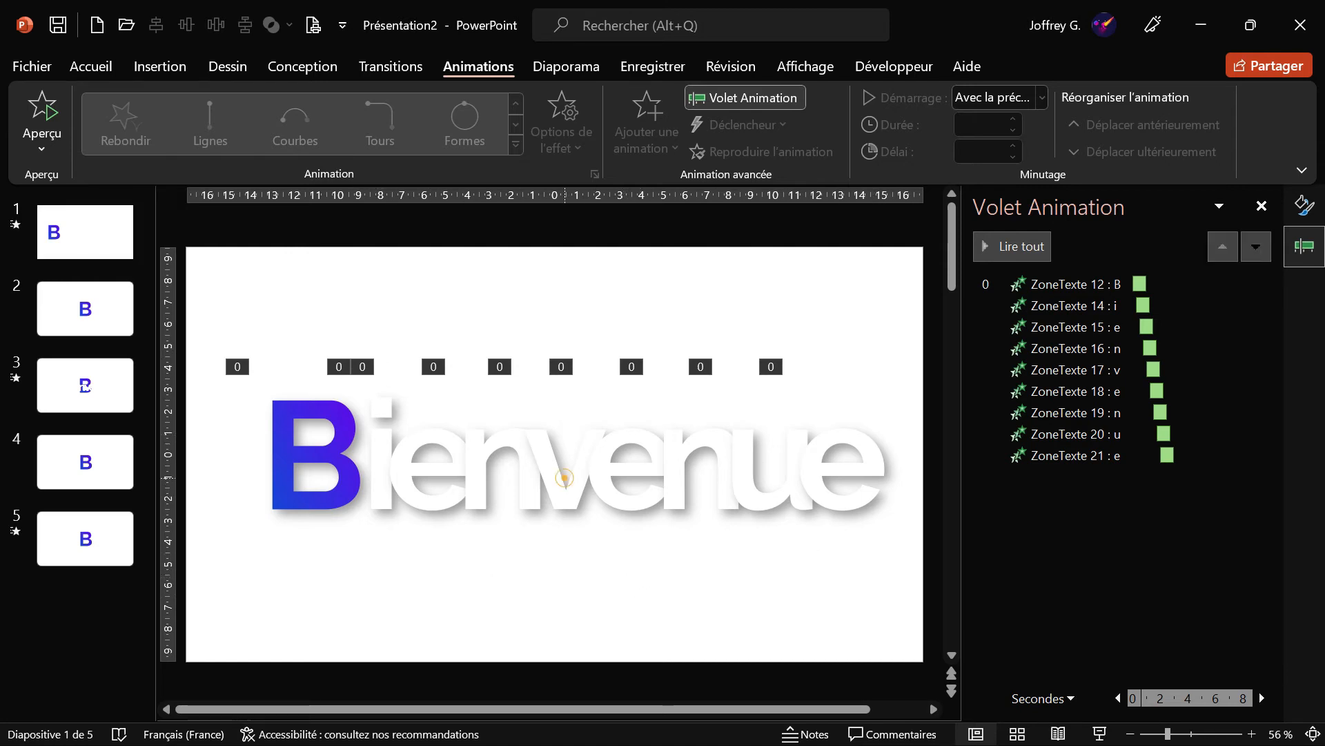
pyautogui.click(1024, 67)
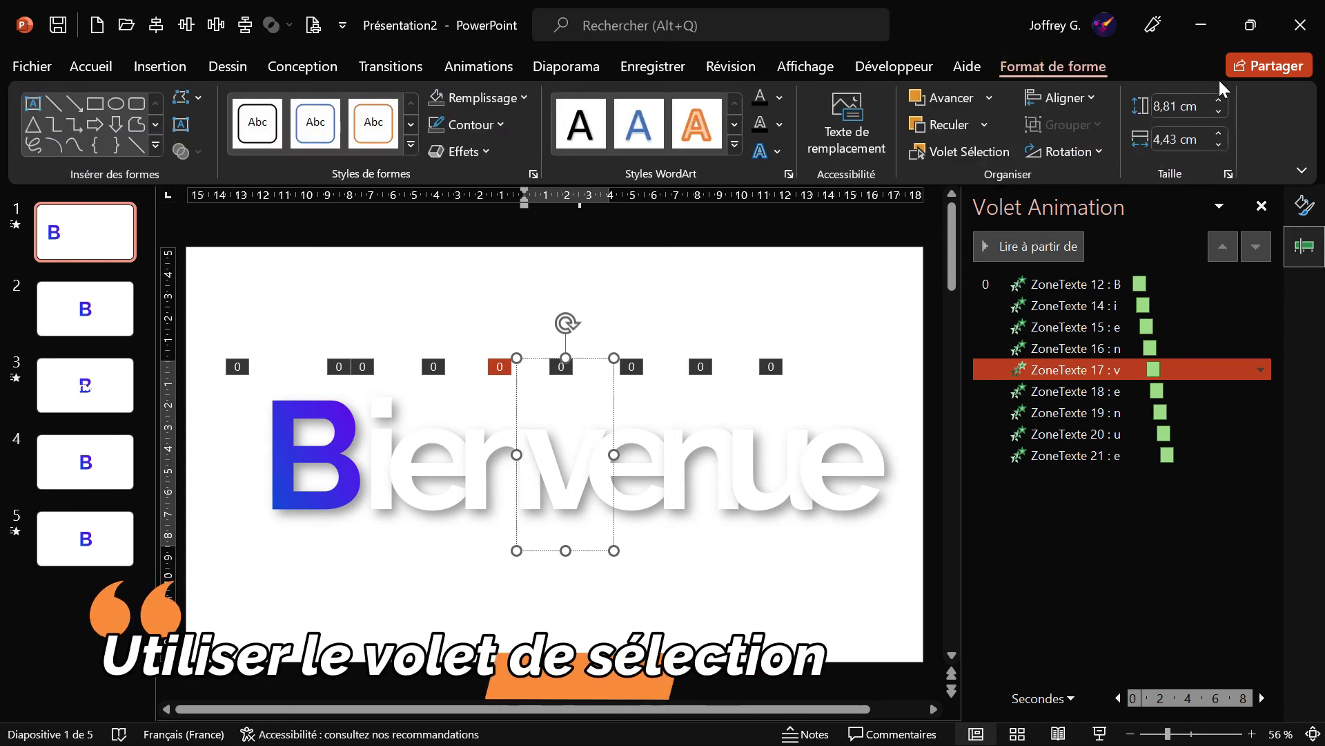
pyautogui.click(962, 151)
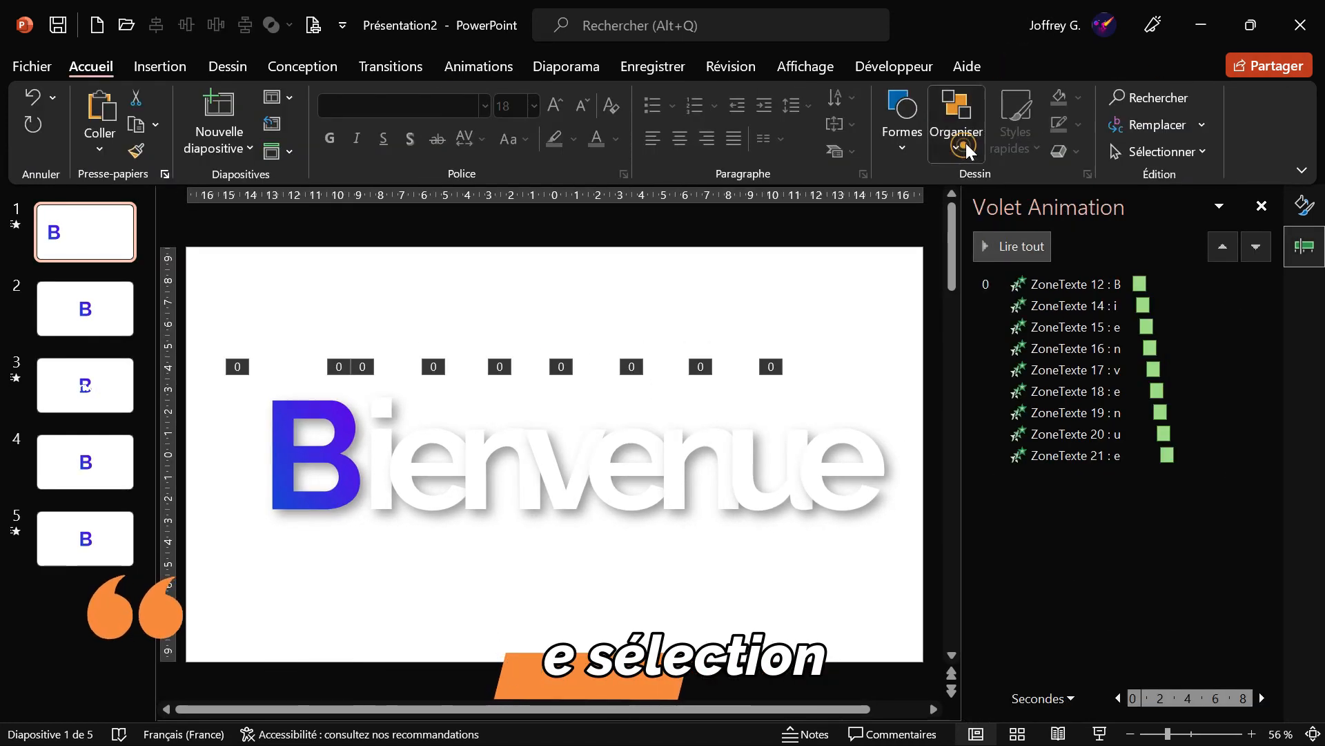
pyautogui.click(956, 128)
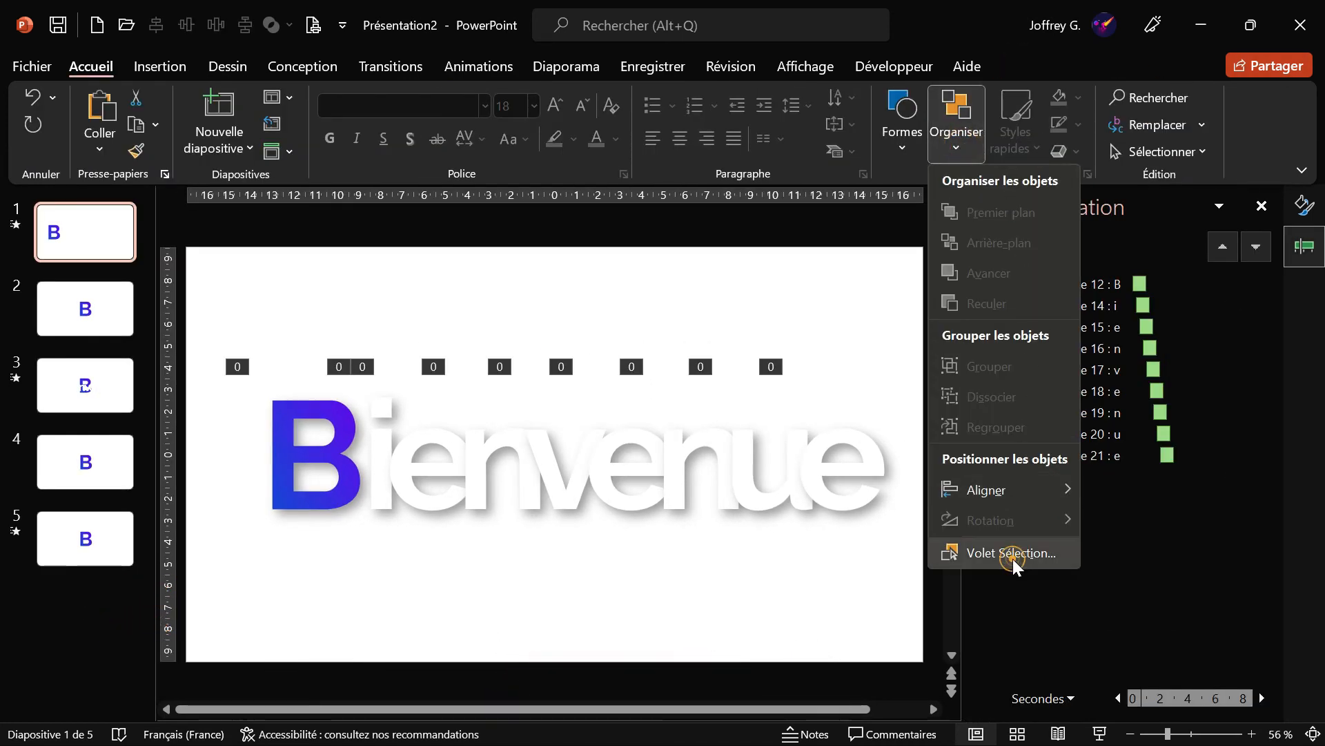
pyautogui.click(1012, 554)
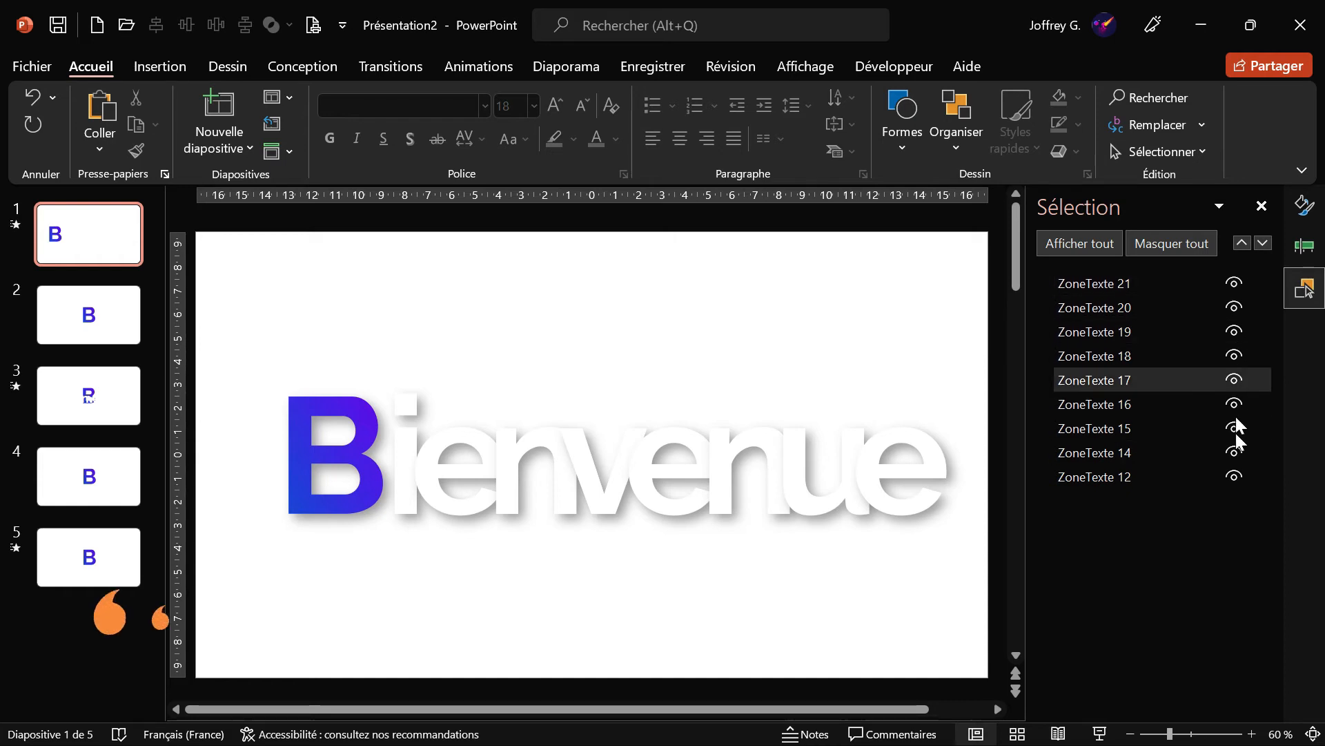
# Check which letter ZoneTexte 12 is by toggling its visibility, and rename it B
pyautogui.click(1235, 477)
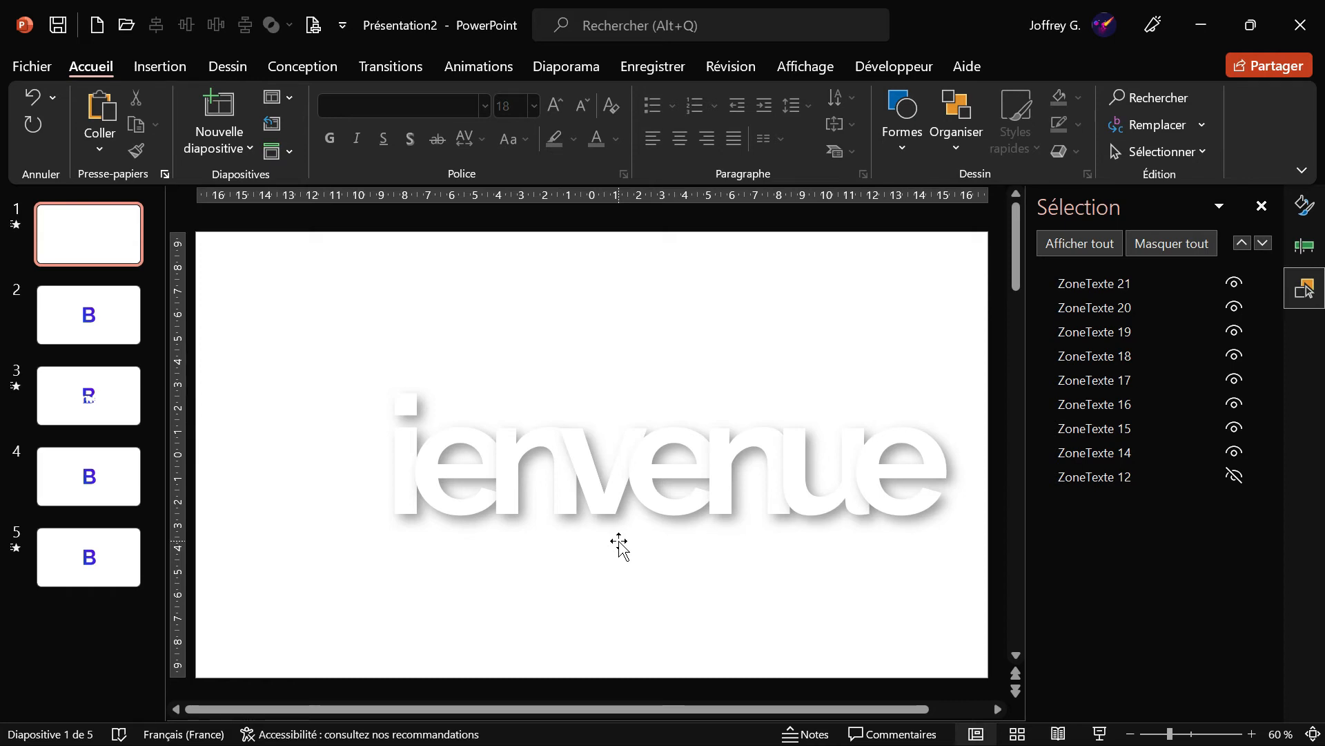
pyautogui.click(1149, 478)
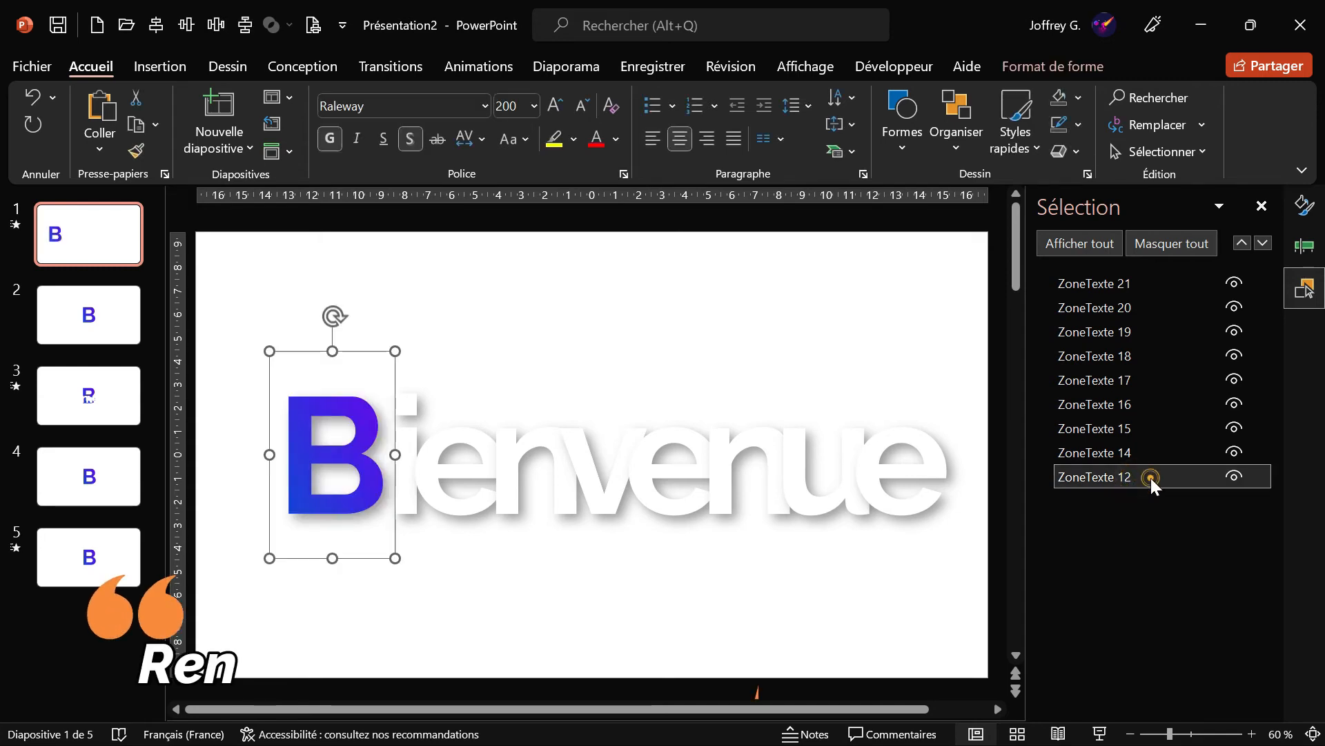
pyautogui.click(1149, 478)
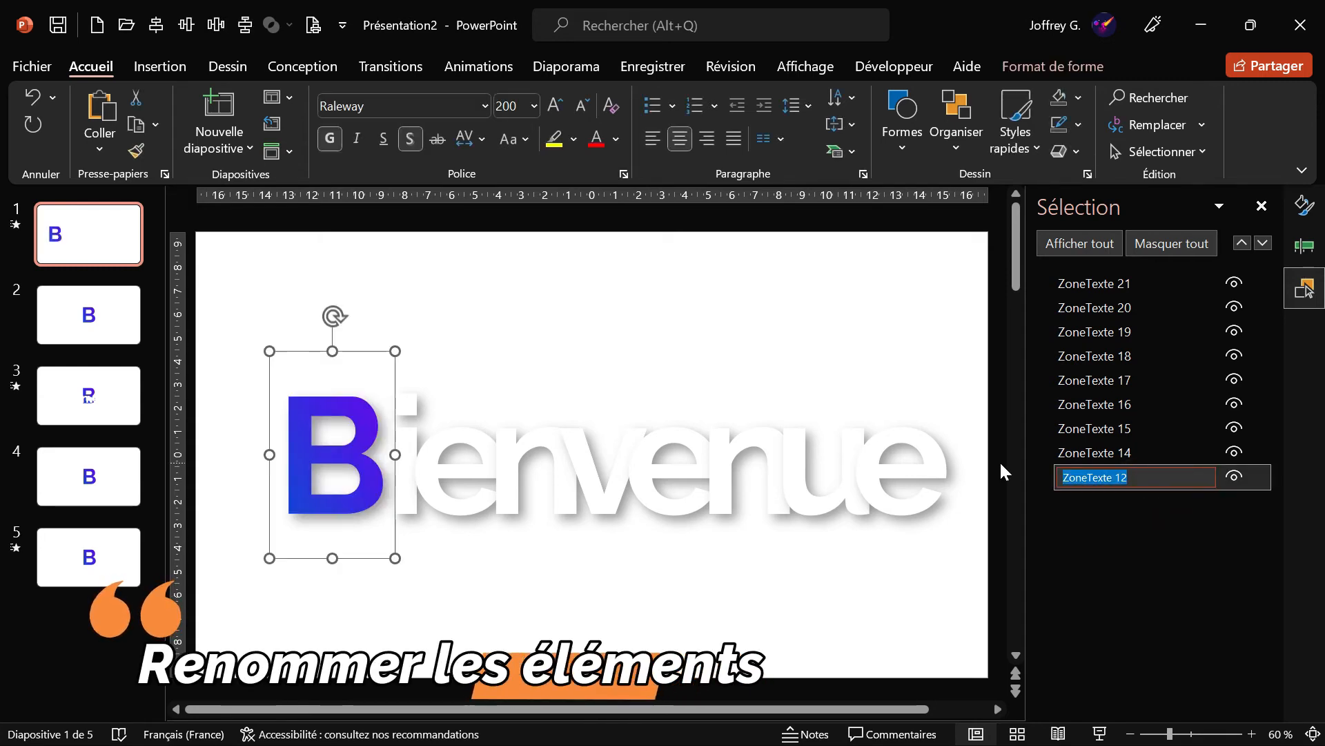
pyautogui.write('B')
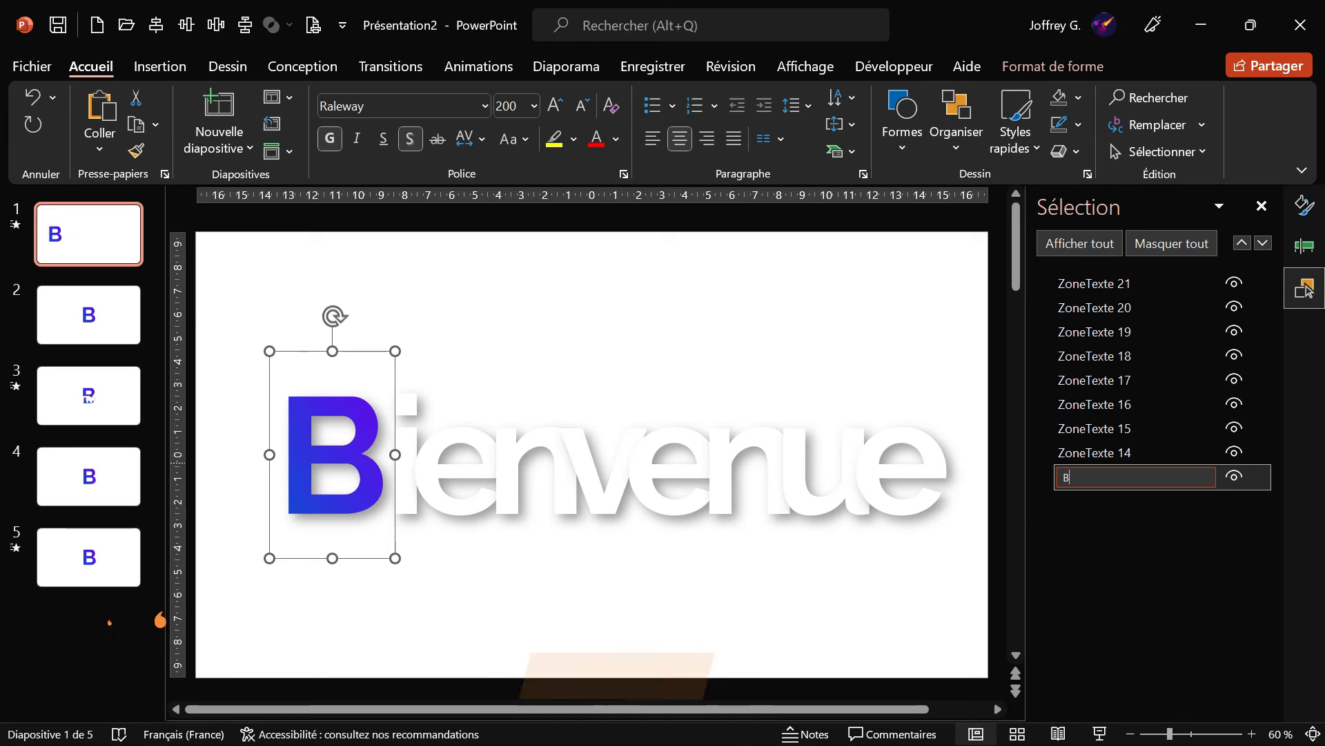
pyautogui.press('Return')
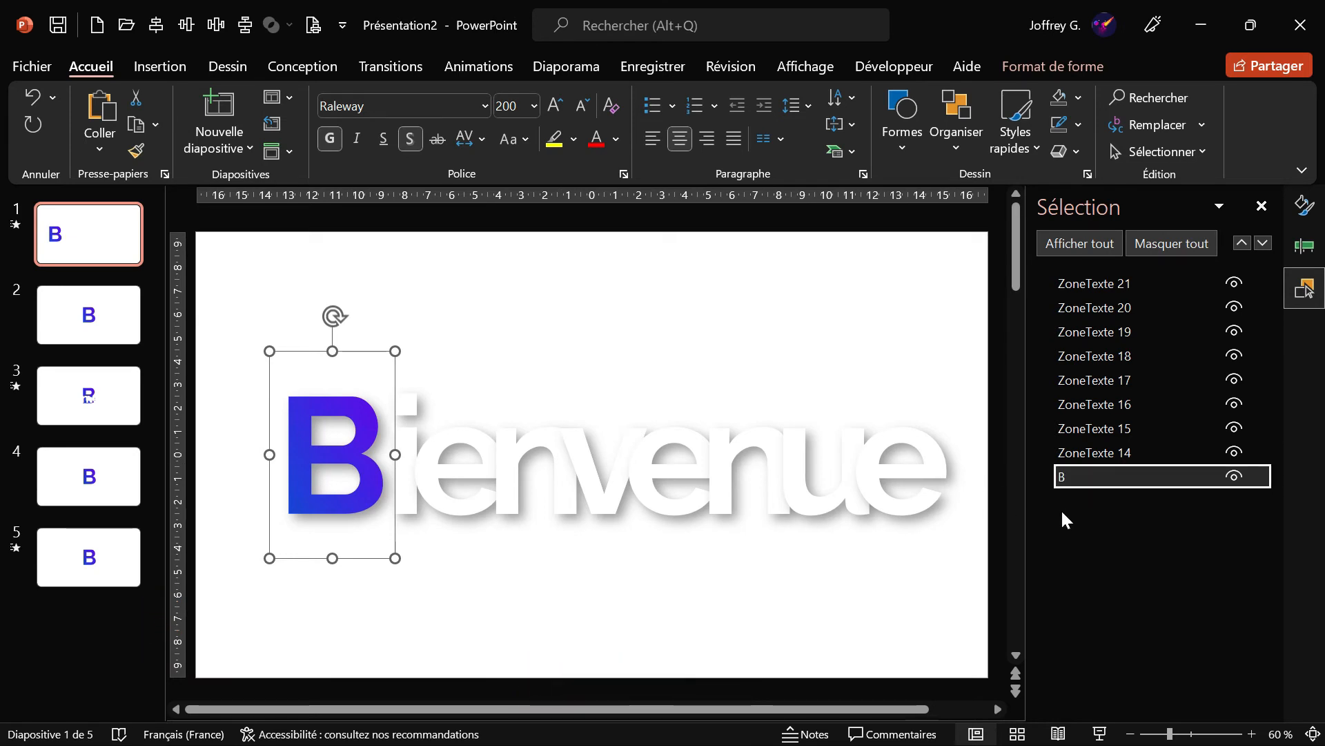
# Check which letter ZoneTexte 14 is by toggling its visibility, and rename it I
pyautogui.click(1236, 453)
pyautogui.click(1138, 453)
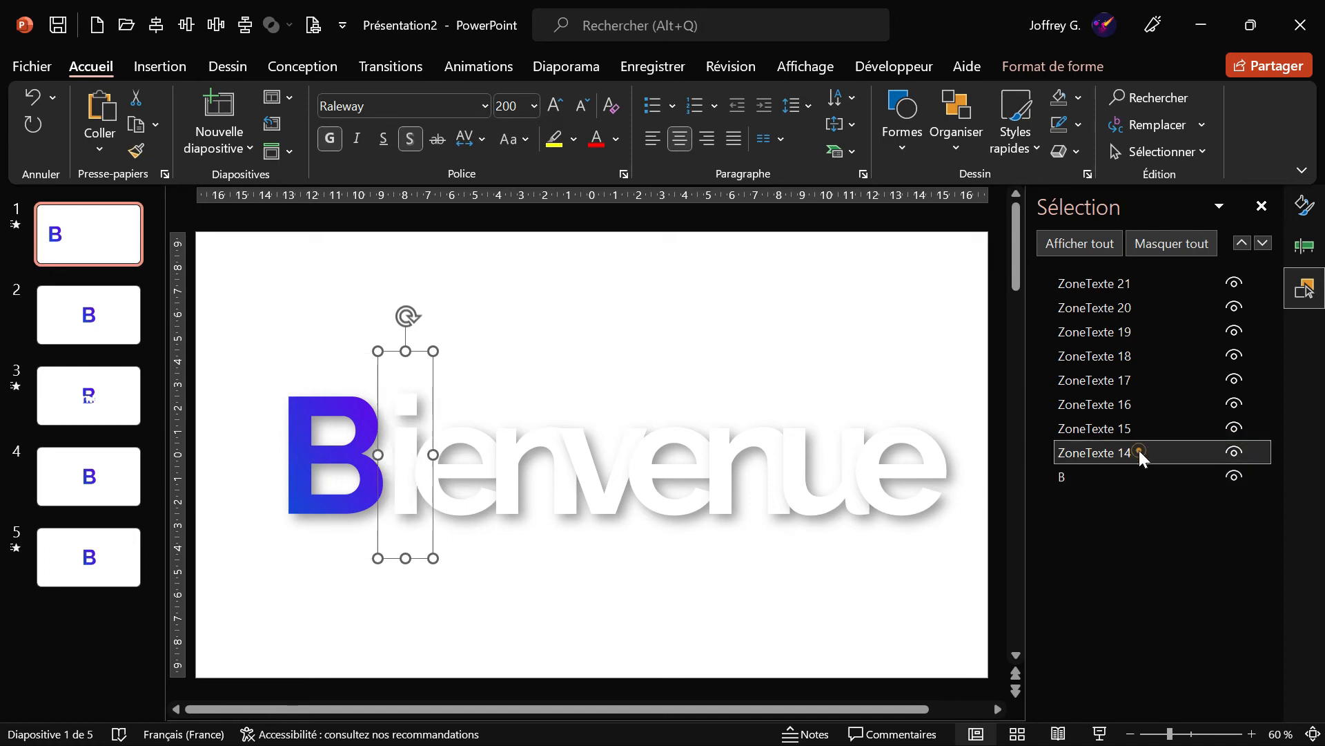
pyautogui.click(1146, 451)
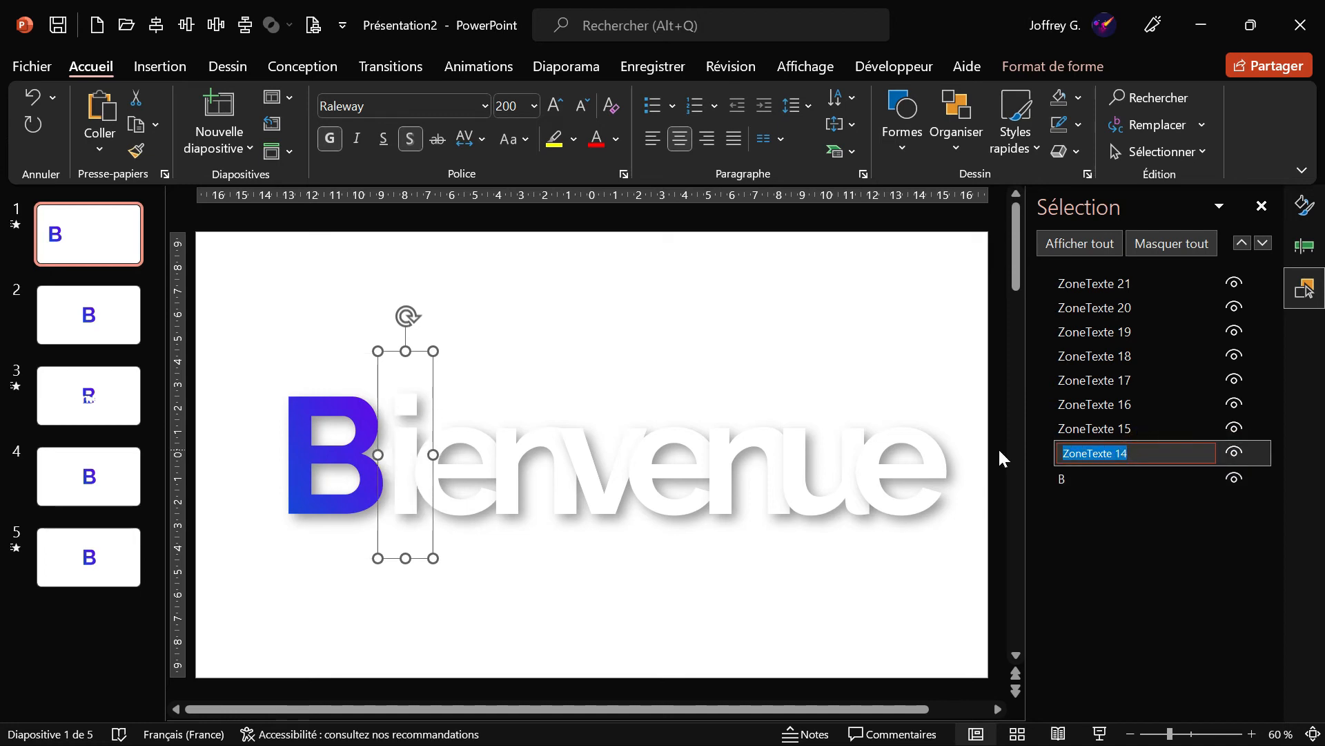
pyautogui.press('BackSpace')
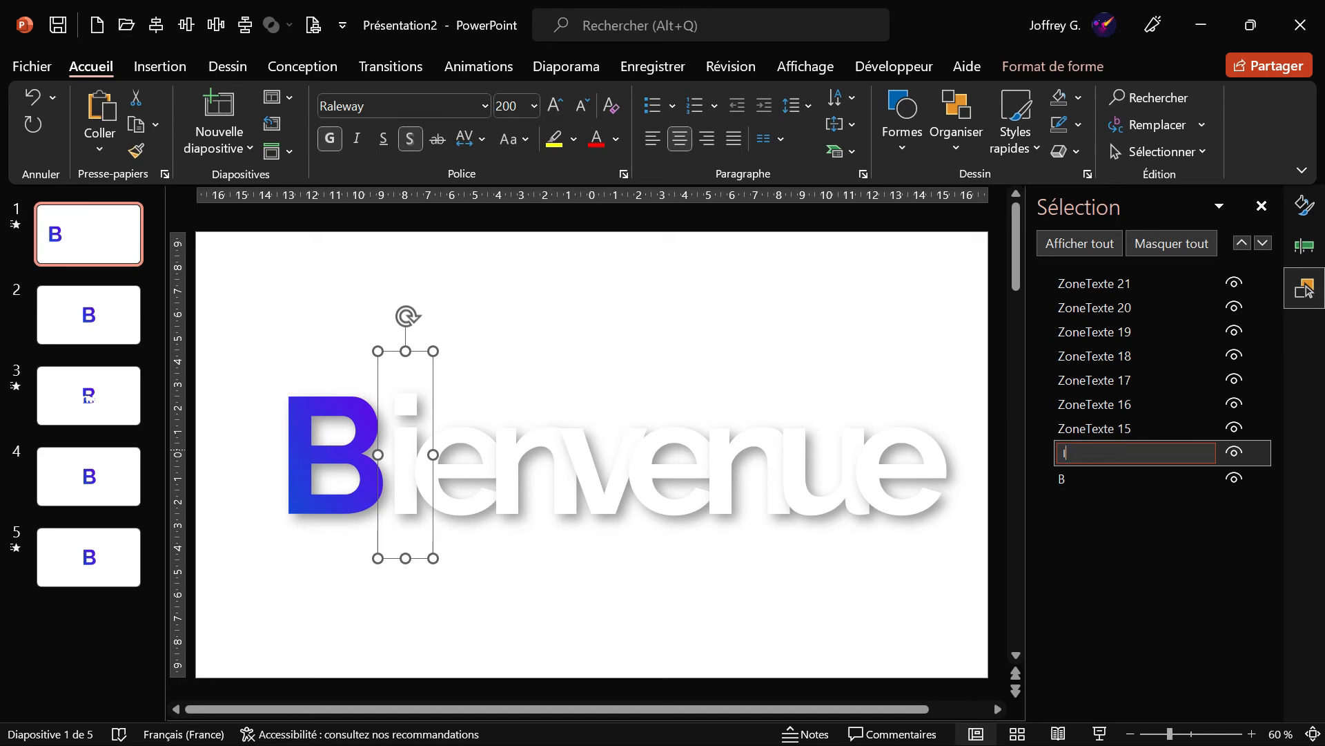
pyautogui.press('Return')
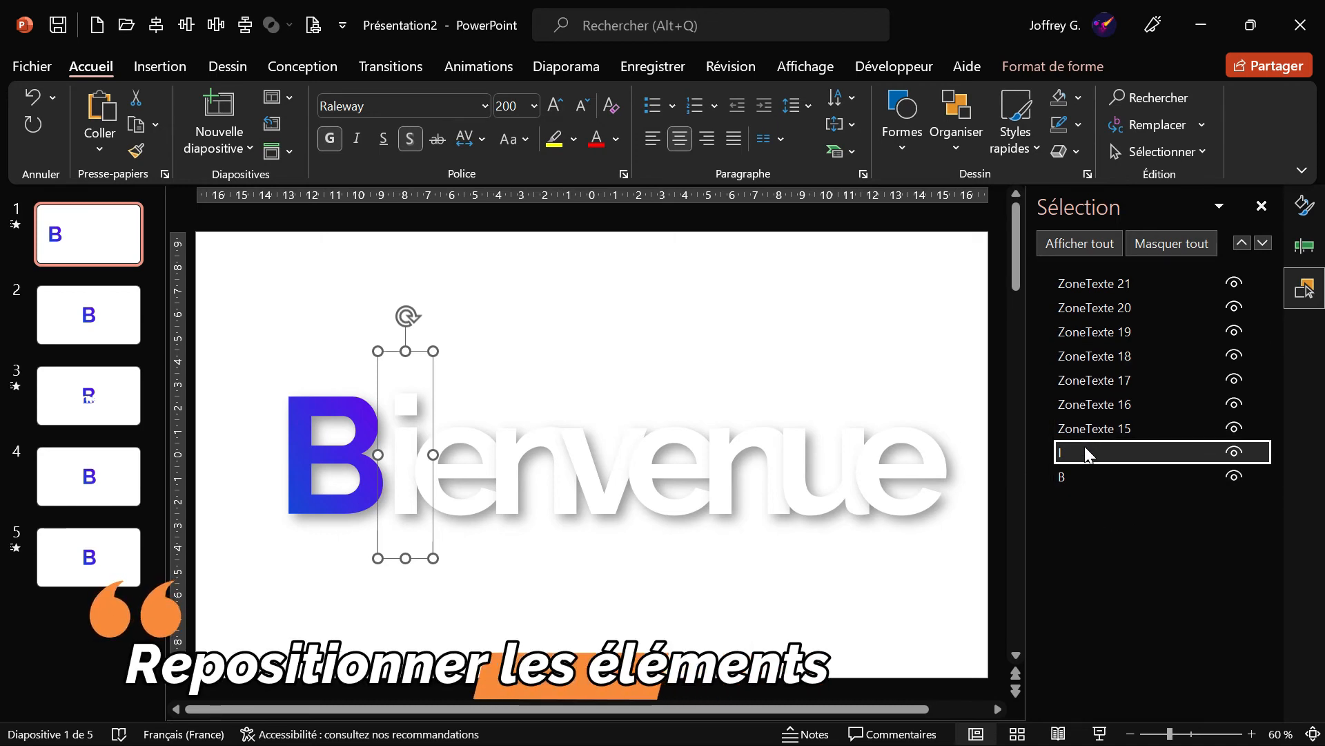
# Move the B object up and down through slide 1's stacking order, returning it to the bottom below I
pyautogui.click(1104, 475)
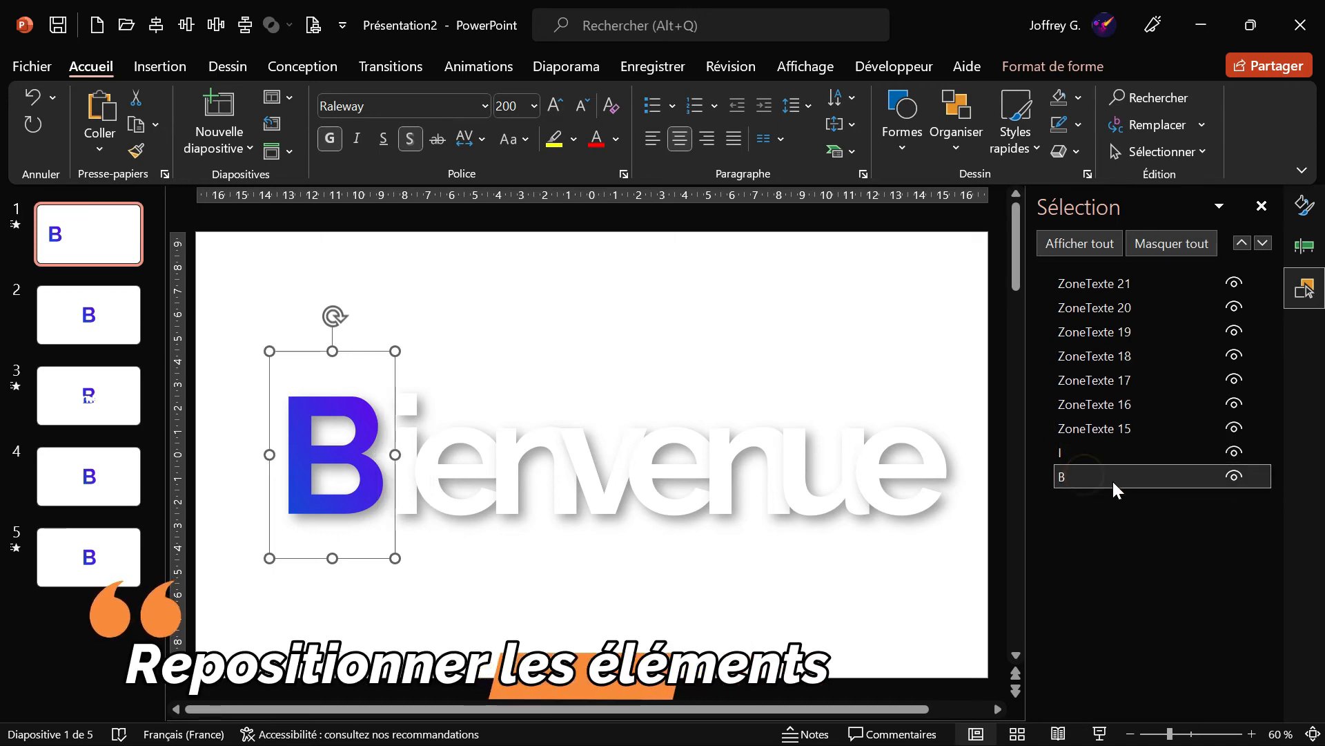
pyautogui.moveTo(1104, 475)
pyautogui.mouseDown()
pyautogui.moveTo(1111, 357)
pyautogui.moveTo(1106, 463)
pyautogui.mouseUp()
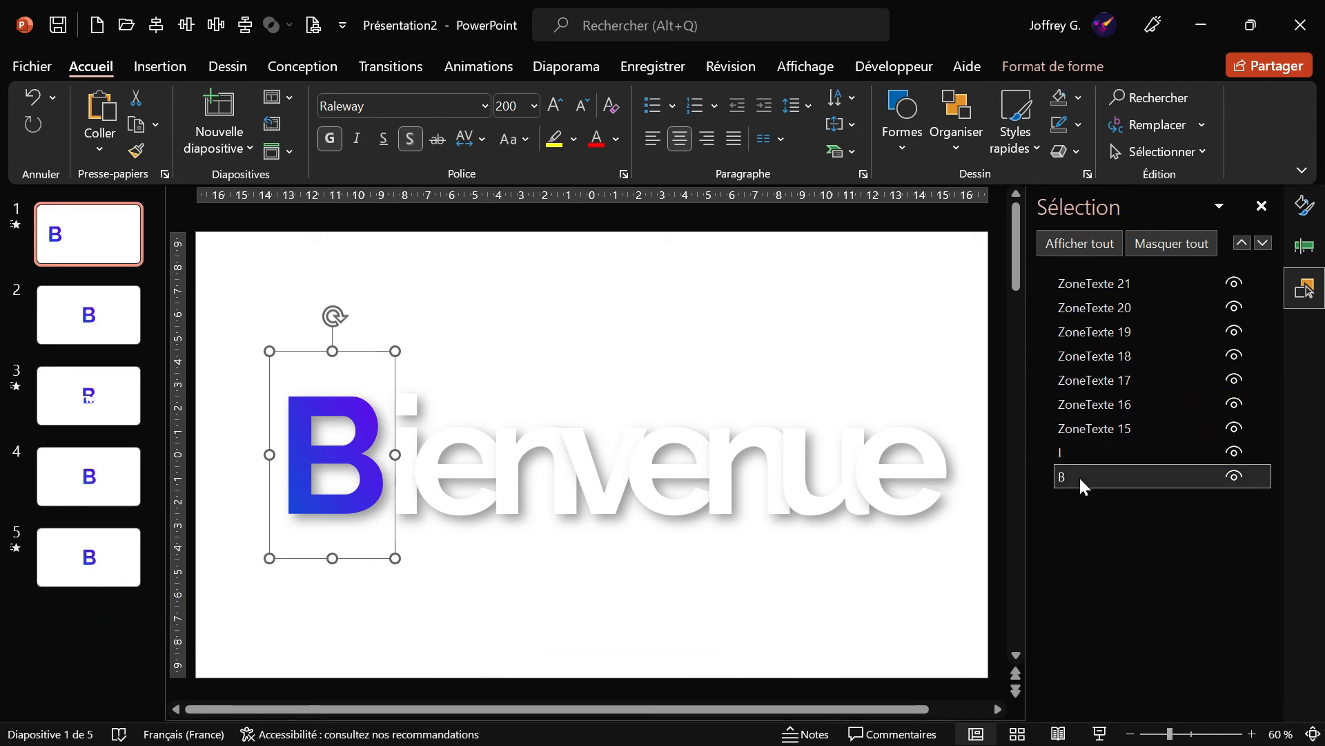
pyautogui.click(1245, 243)
pyautogui.click(1244, 243)
pyautogui.click(1245, 243)
pyautogui.click(1263, 243)
pyautogui.click(1263, 243)
pyautogui.click(1263, 243)
pyautogui.click(1244, 241)
pyautogui.click(1244, 242)
pyautogui.click(1243, 242)
pyautogui.click(1243, 243)
pyautogui.click(1263, 243)
pyautogui.click(1263, 243)
pyautogui.click(1264, 243)
pyautogui.click(1241, 243)
pyautogui.click(1241, 243)
pyautogui.click(1265, 242)
pyautogui.click(1264, 243)
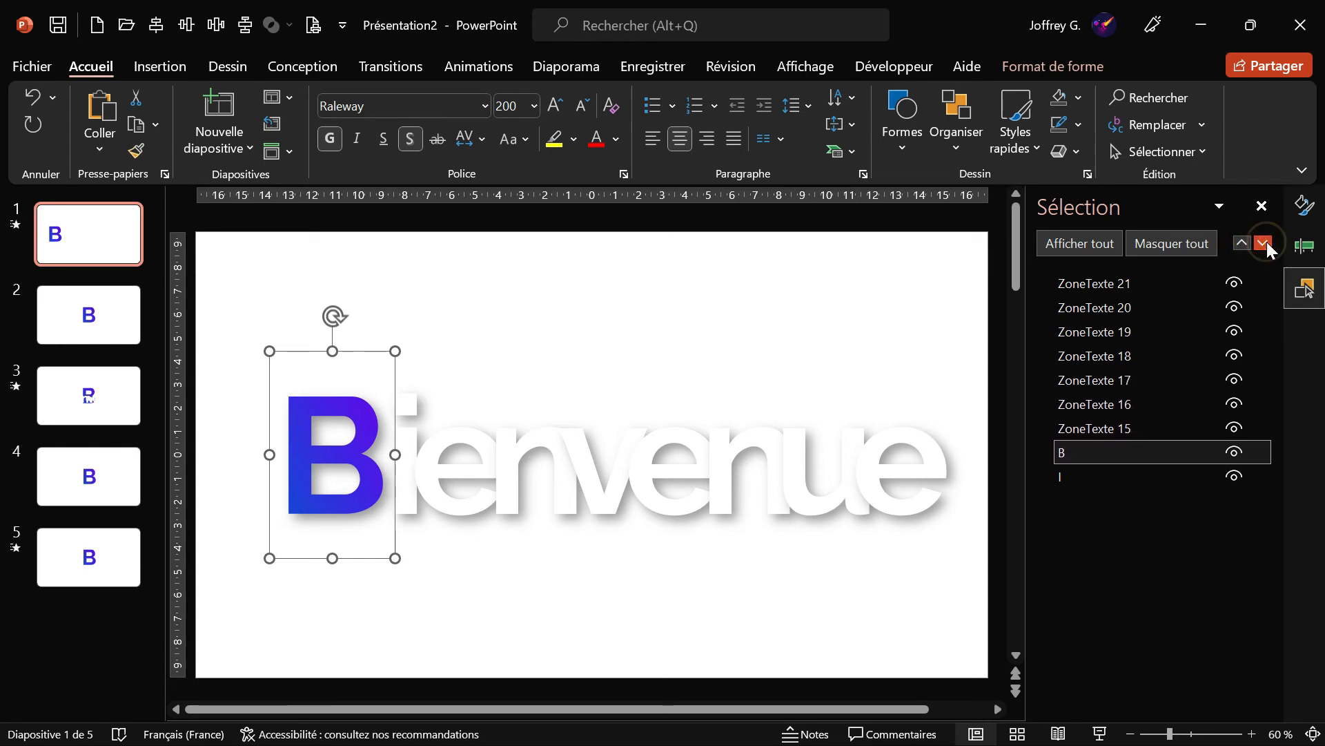
pyautogui.click(1265, 242)
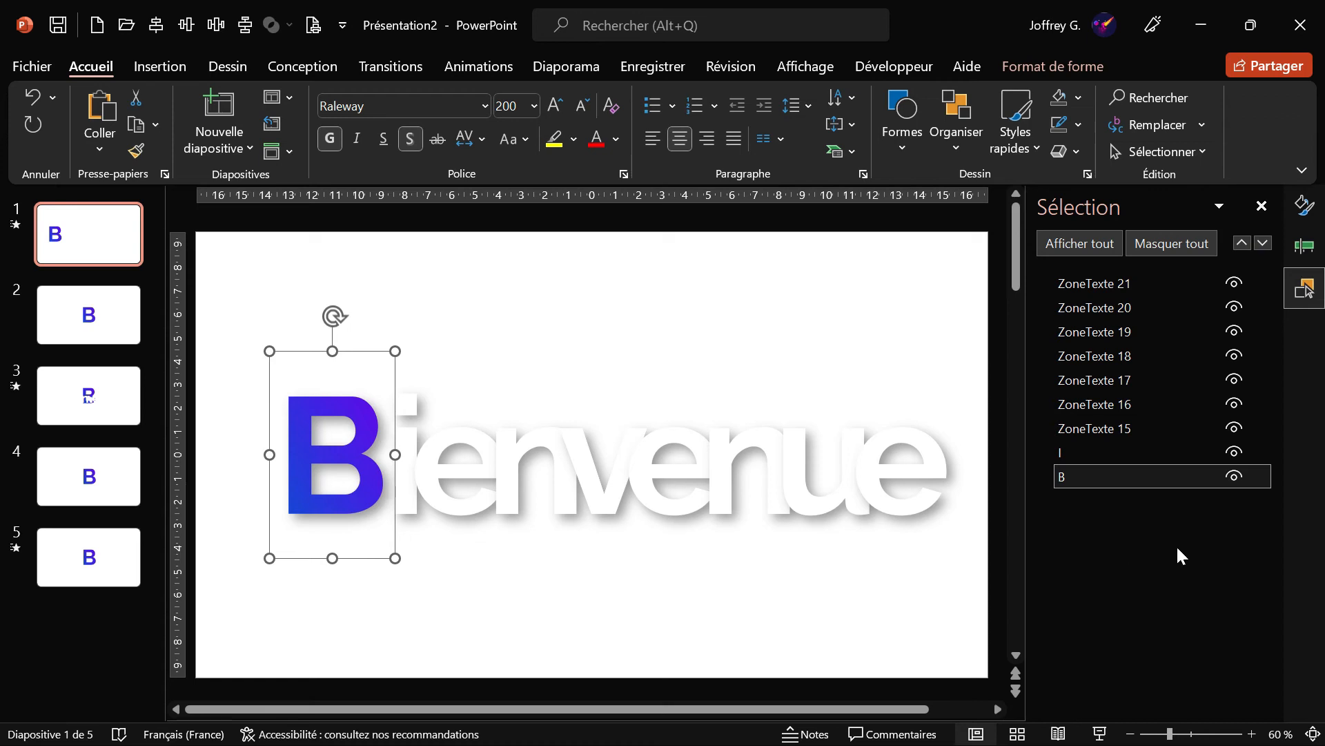
# Hide the B on slide 1 and select all the remaining letters together, from ZoneTexte 21 to I
pyautogui.click(1239, 474)
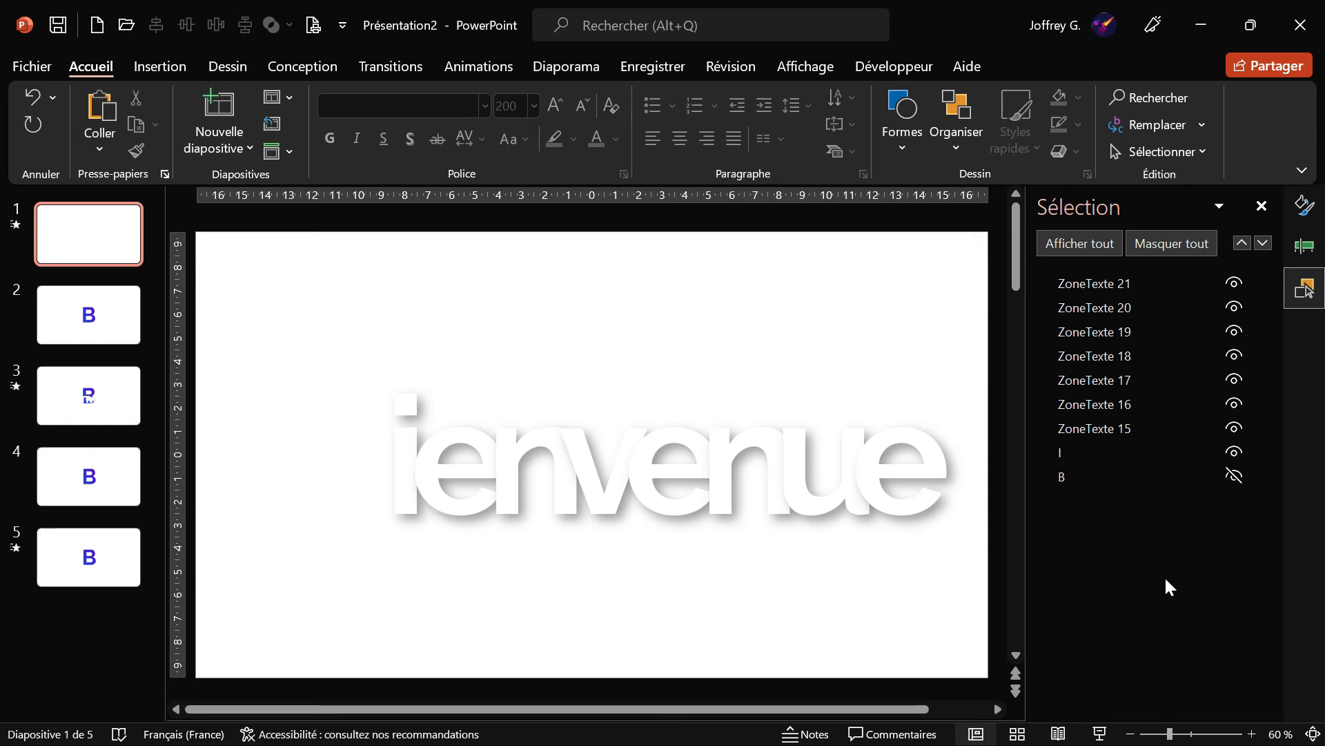
pyautogui.click(1092, 283)
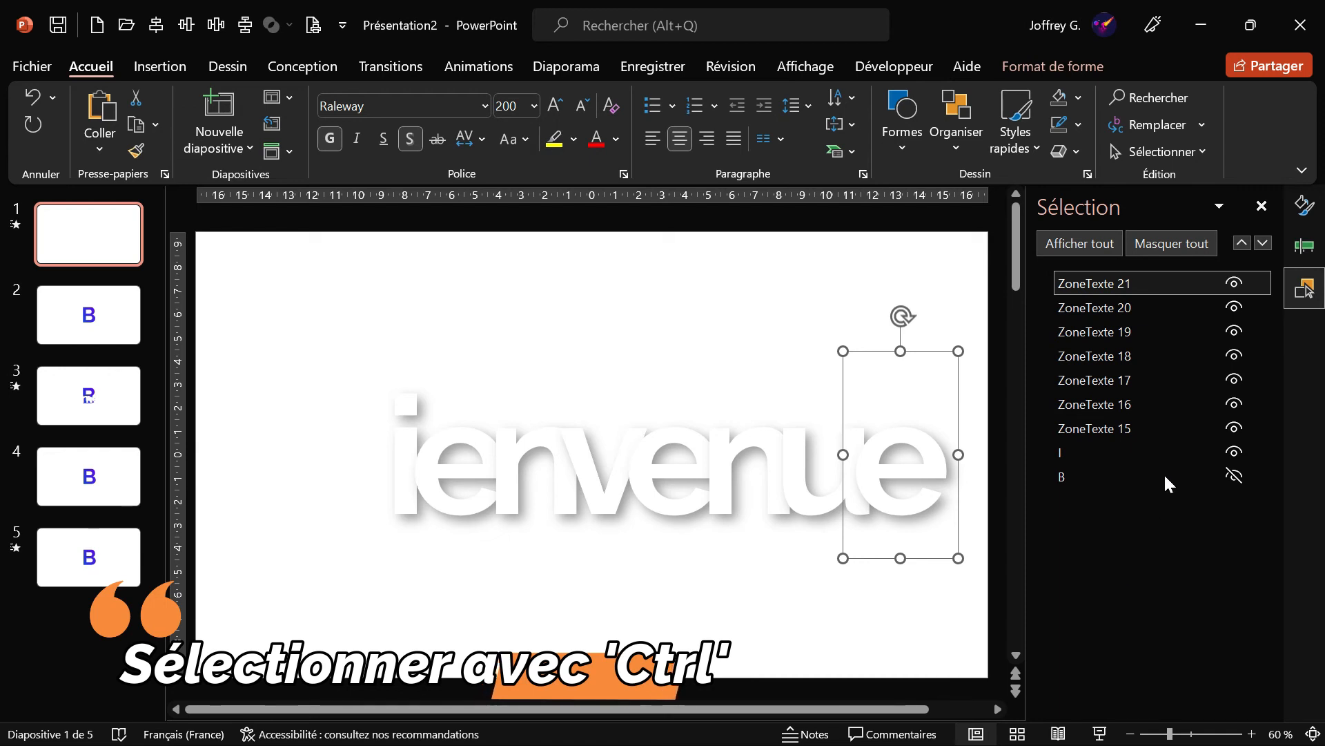
pyautogui.keyDown('ctrl'); pyautogui.click(1113, 305); pyautogui.keyUp('ctrl')
pyautogui.keyDown('ctrl'); pyautogui.click(1102, 326); pyautogui.keyUp('ctrl')
pyautogui.keyDown('ctrl'); pyautogui.click(1103, 355); pyautogui.keyUp('ctrl')
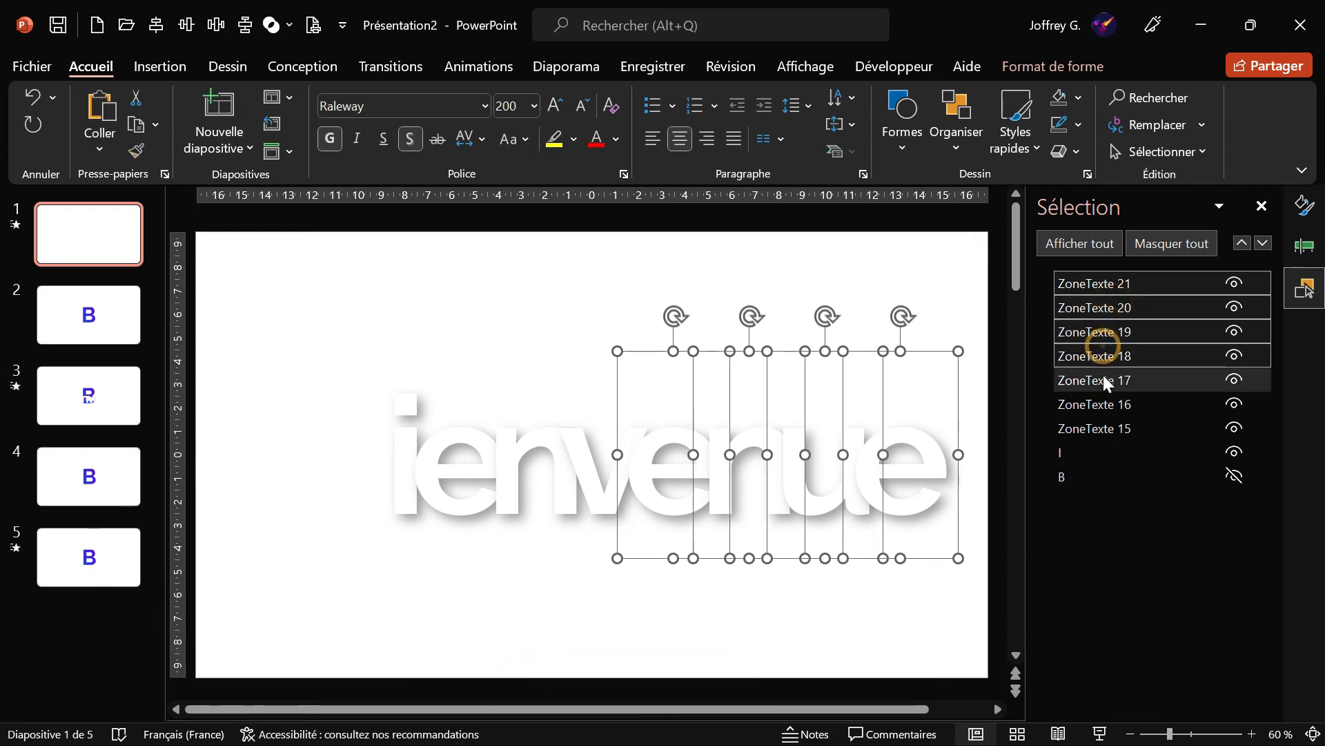
pyautogui.keyDown('ctrl'); pyautogui.click(1103, 379); pyautogui.keyUp('ctrl')
pyautogui.keyDown('ctrl'); pyautogui.click(1102, 403); pyautogui.keyUp('ctrl')
pyautogui.keyDown('ctrl'); pyautogui.click(1106, 428); pyautogui.keyUp('ctrl')
pyautogui.keyDown('ctrl'); pyautogui.click(1102, 452); pyautogui.keyUp('ctrl')
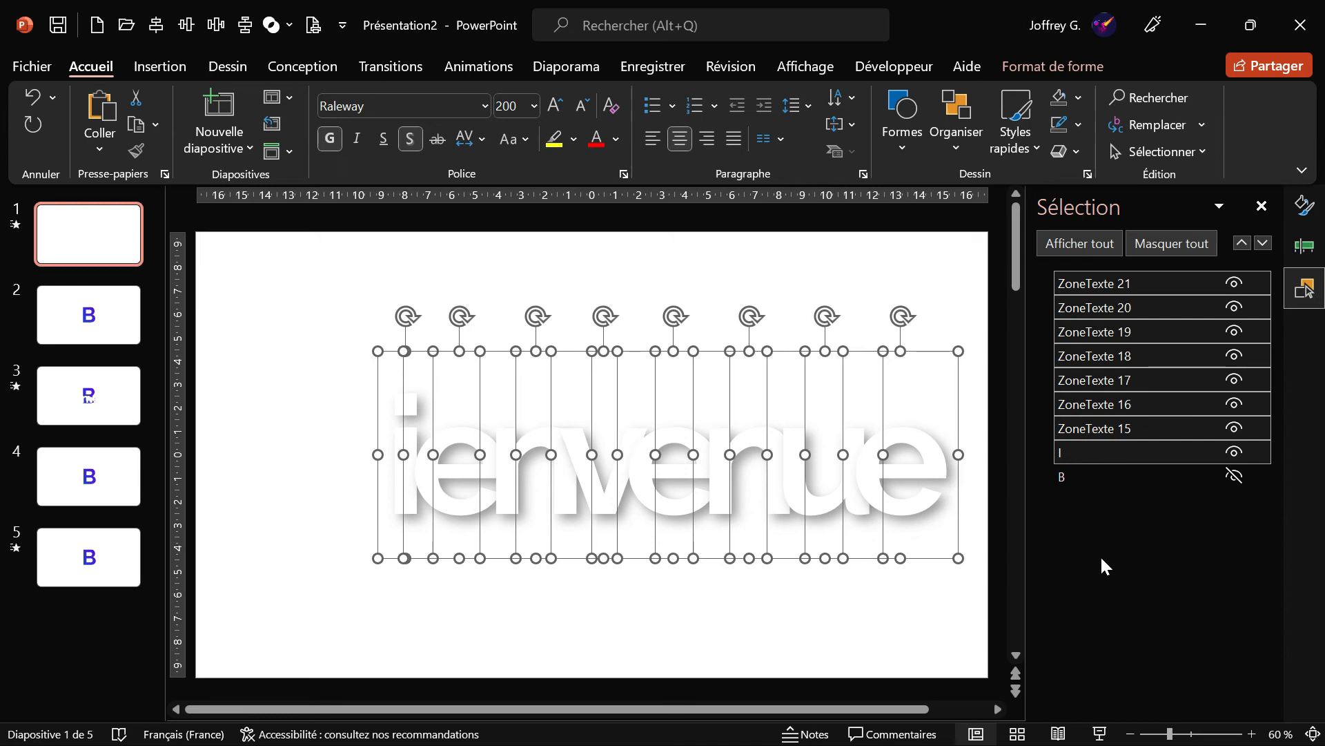